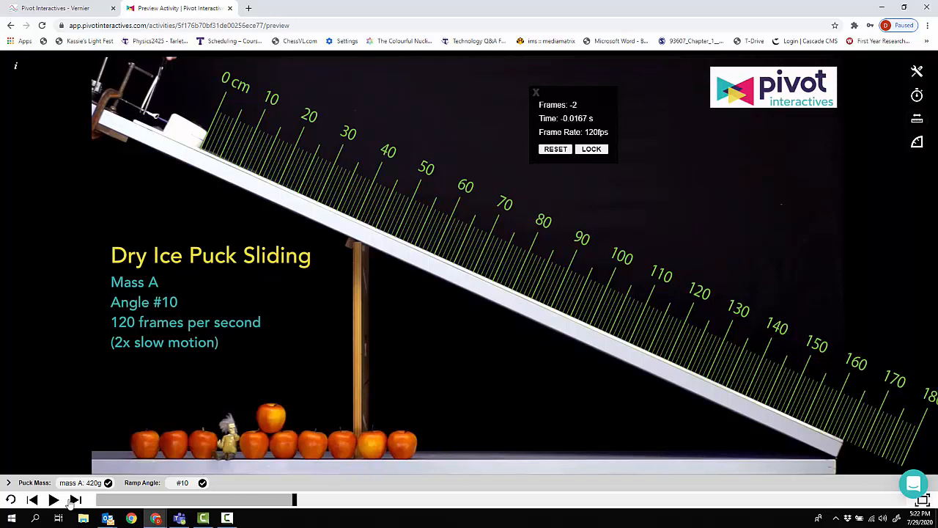
# - Step through the sliding-puck video to the frame where the puck is released and zero the stopwatch there
pyautogui.click(73, 500)
pyautogui.click(73, 500)
pyautogui.click(73, 500)
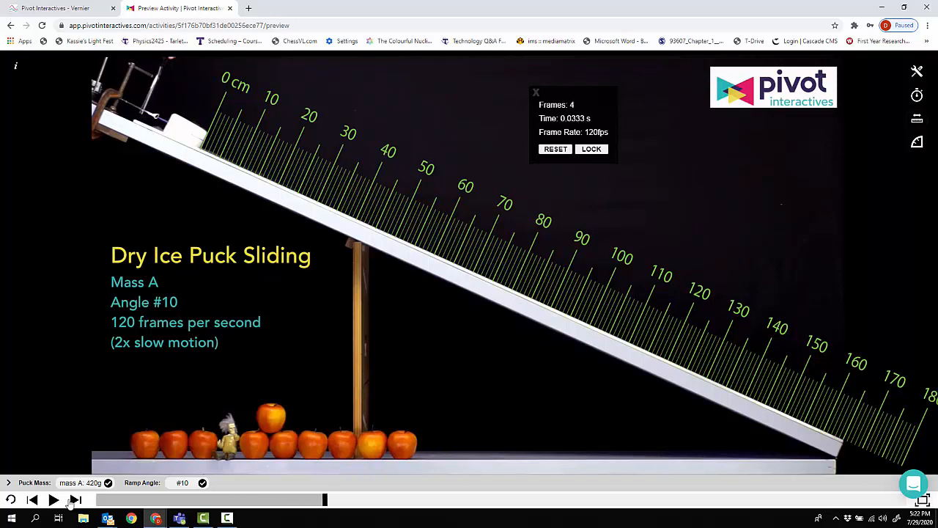
pyautogui.click(73, 500)
pyautogui.click(73, 500)
pyautogui.click(73, 500)
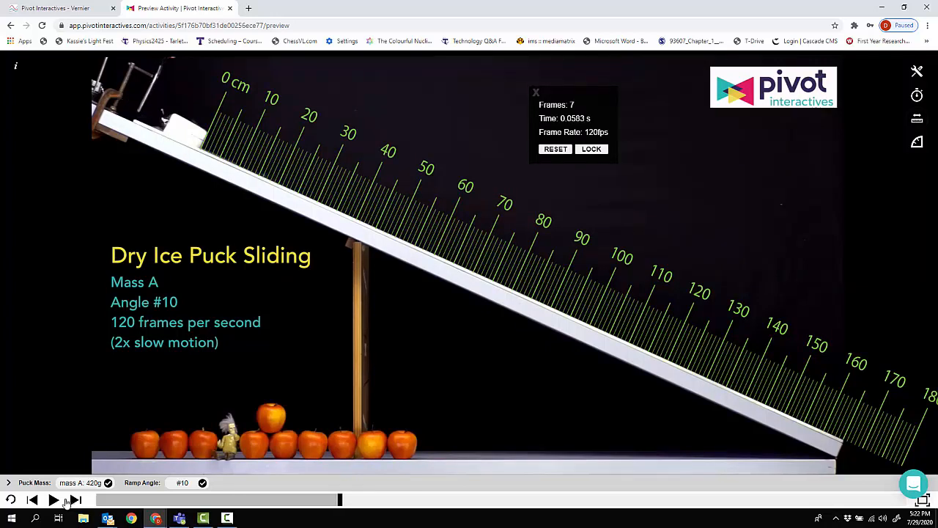
pyautogui.click(33, 500)
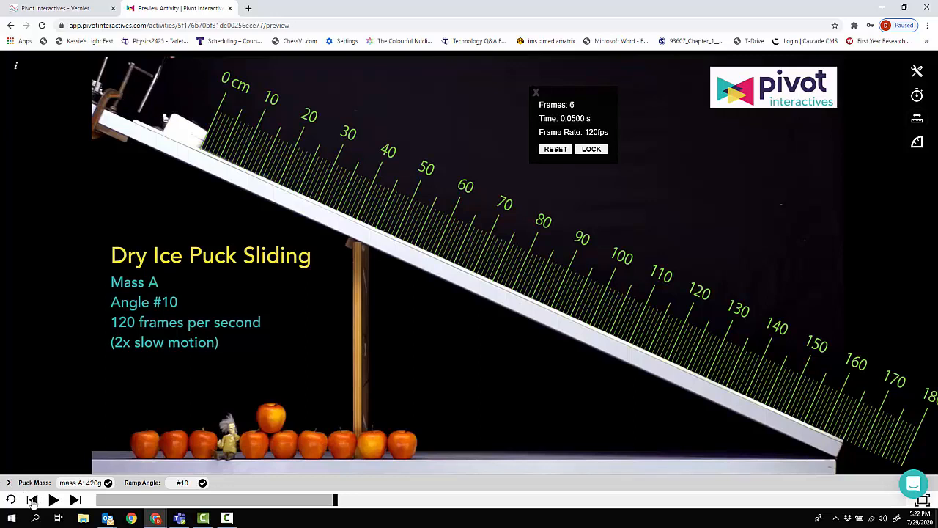
pyautogui.click(33, 500)
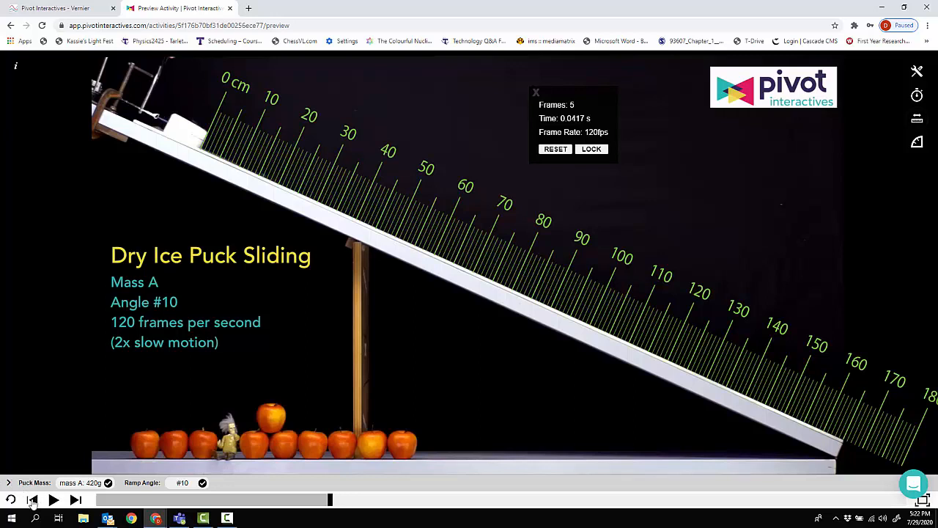
pyautogui.click(76, 500)
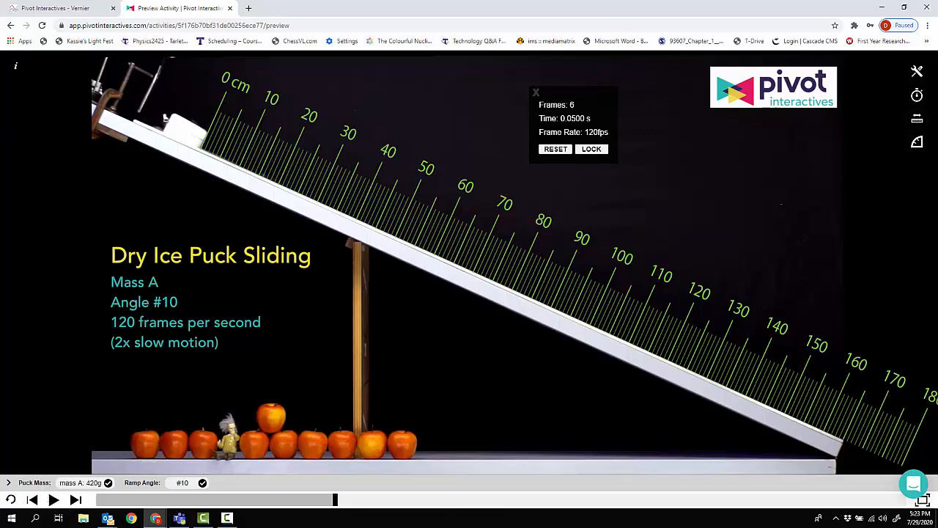
pyautogui.click(563, 149)
# - Leave the full-screen video and record a distance of 0 cm and a time of 0 s in data row 1
pyautogui.click(925, 501)
pyautogui.moveTo(934, 370); pyautogui.dragTo(934, 319)
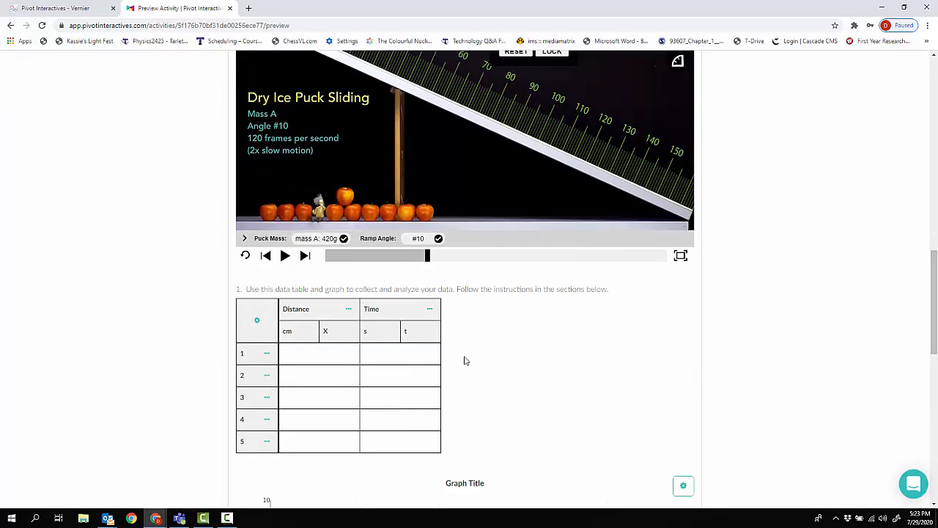
pyautogui.click(293, 353)
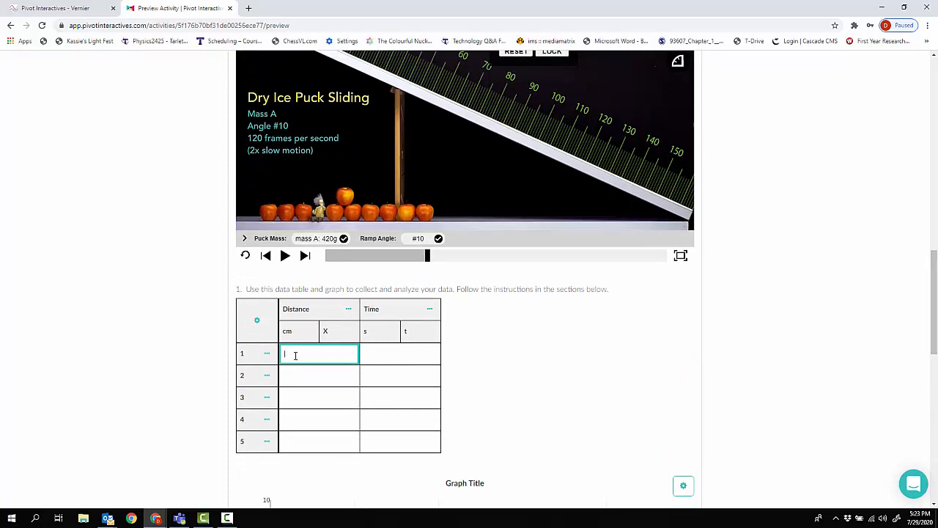
pyautogui.click(405, 359)
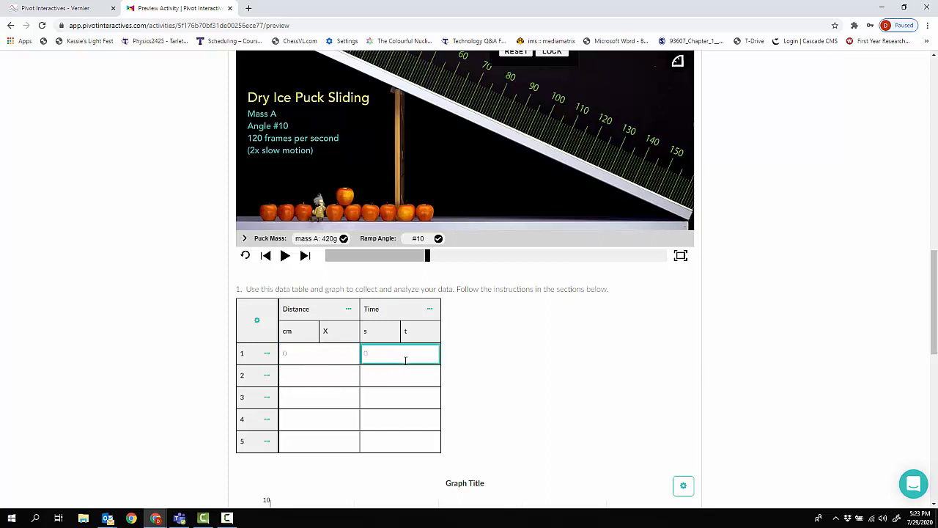
pyautogui.click(318, 377)
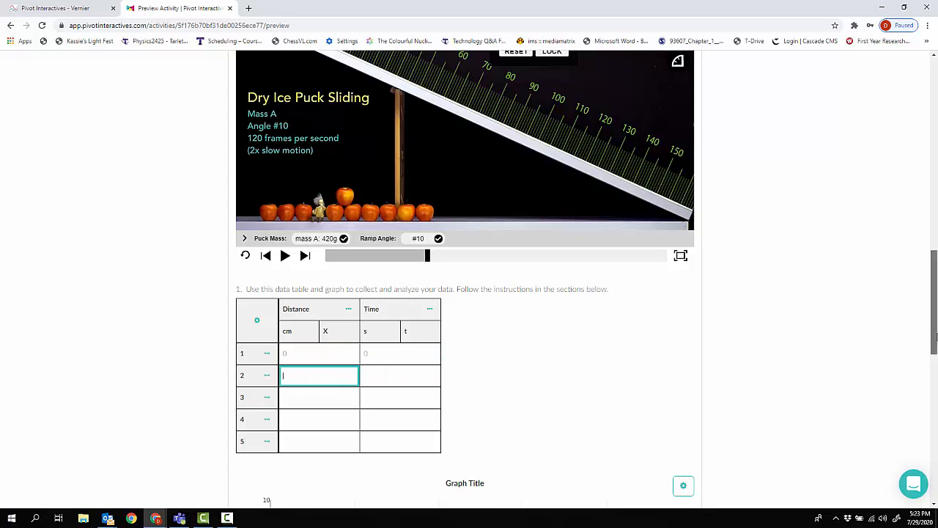
# - Return to the full-screen video and advance it frame by frame to frame 12, at 0.1000 s
pyautogui.scroll(2, 935, 315)
pyautogui.scroll(1, 934, 315)
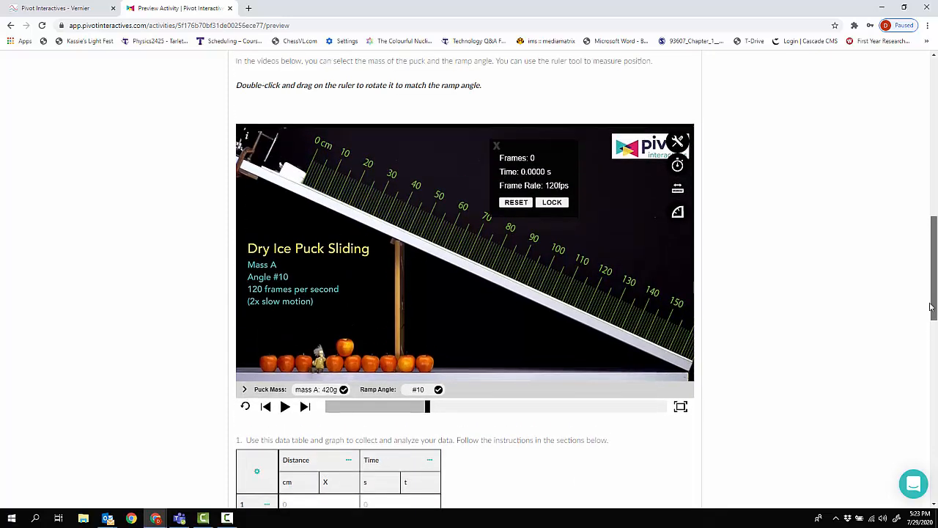
pyautogui.click(680, 408)
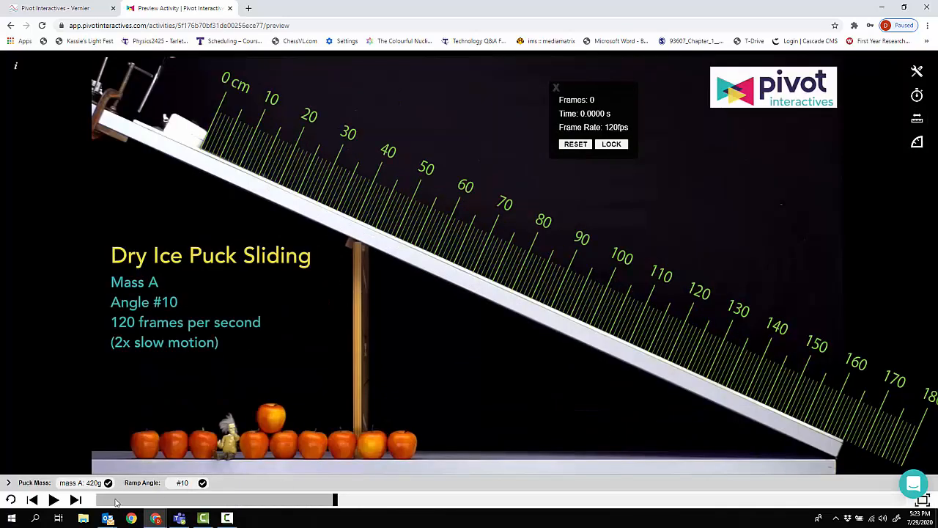
pyautogui.click(75, 500)
pyautogui.click(74, 501)
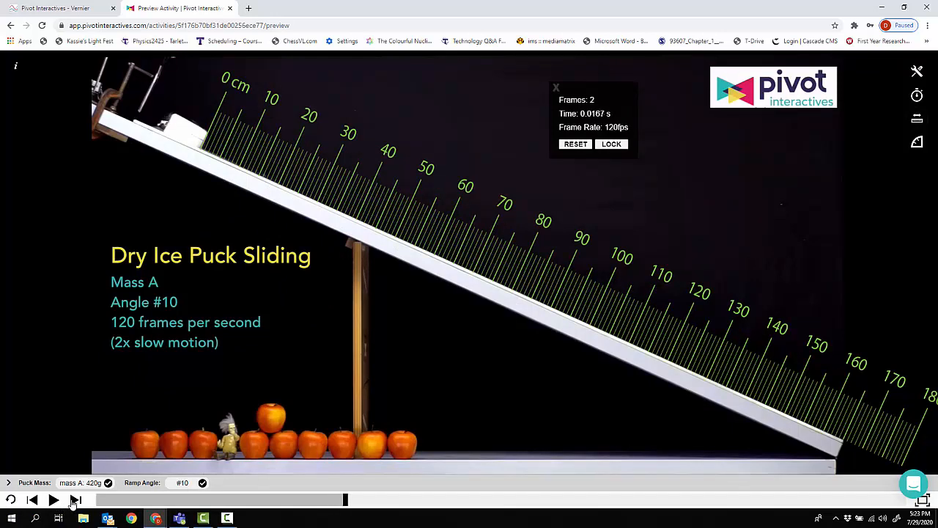
pyautogui.click(74, 501)
pyautogui.click(75, 500)
pyautogui.click(75, 500)
pyautogui.click(75, 500)
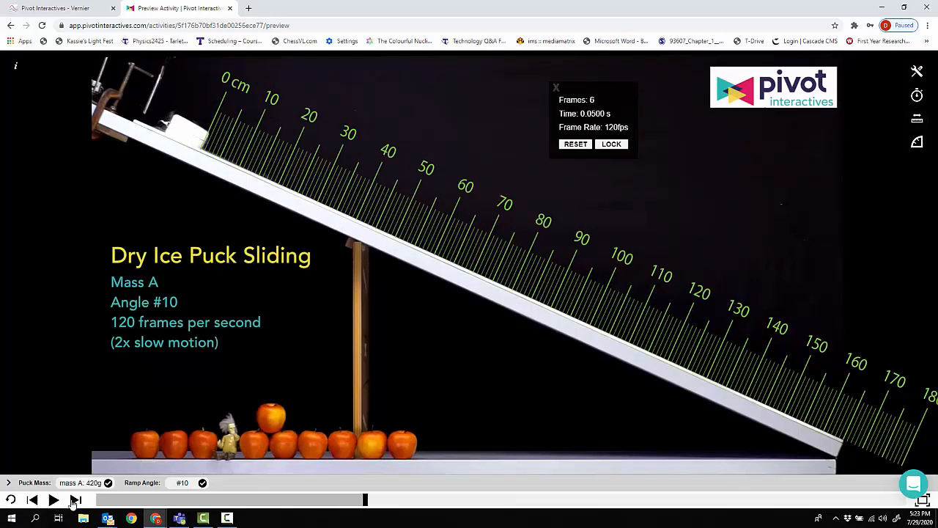
pyautogui.click(75, 500)
pyautogui.click(74, 500)
pyautogui.click(75, 500)
pyautogui.click(74, 500)
pyautogui.click(75, 500)
pyautogui.click(74, 500)
pyautogui.click(74, 500)
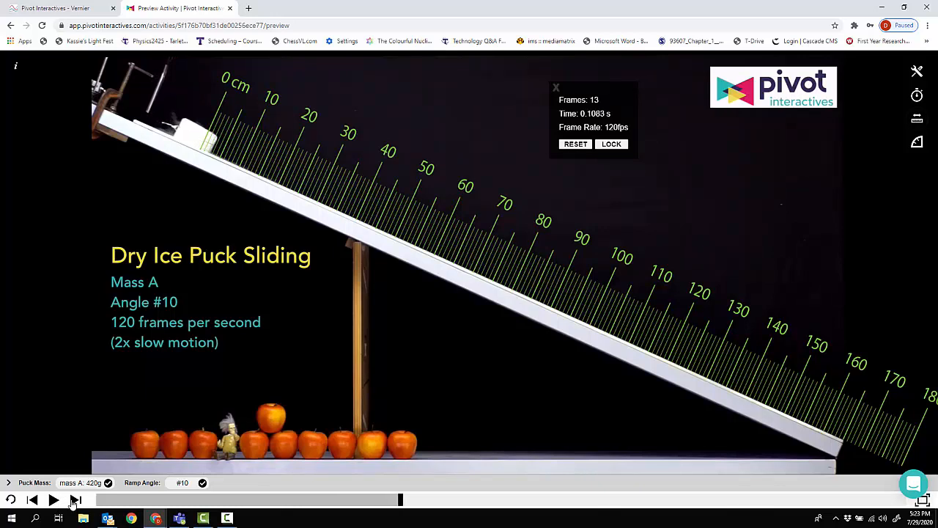
pyautogui.click(32, 500)
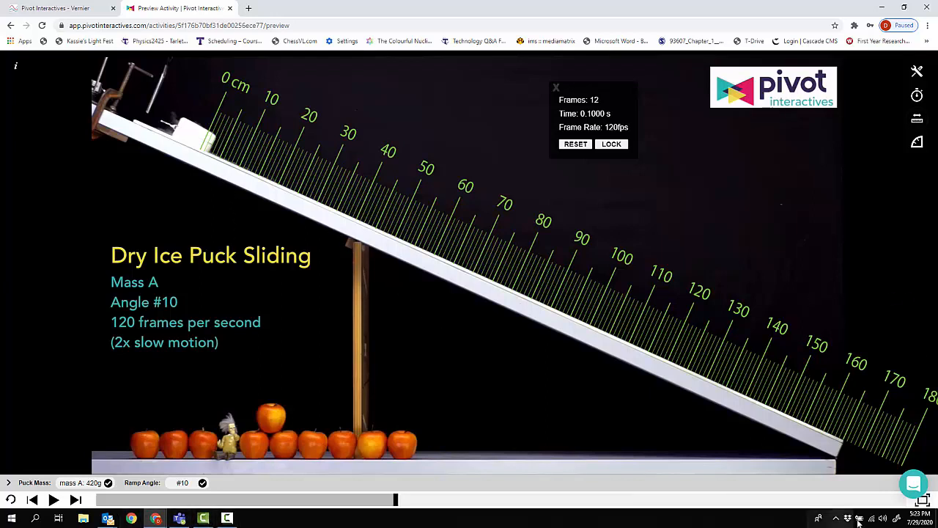
# - Exit the full-screen video and record a distance of 2 cm and a time of 0.1 s in data row 2
pyautogui.click(925, 502)
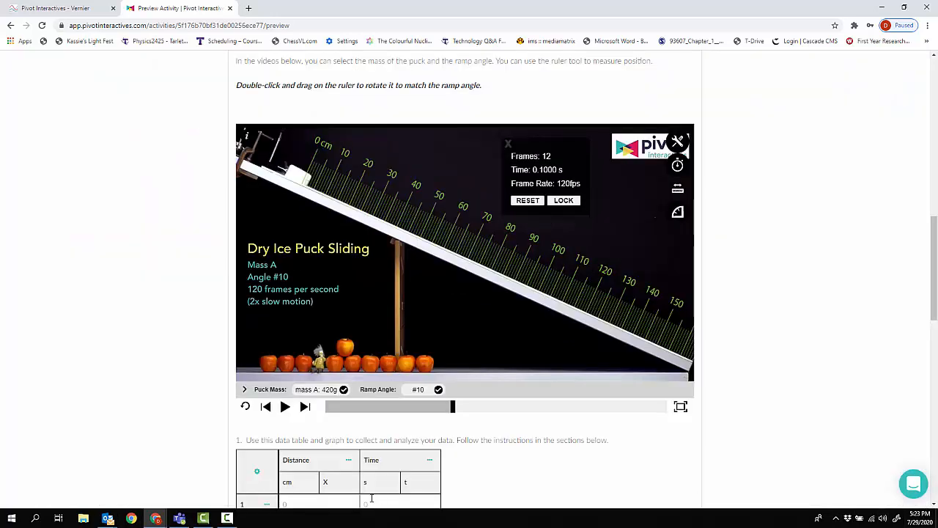
pyautogui.moveTo(935, 319); pyautogui.dragTo(931, 374)
pyautogui.click(289, 249)
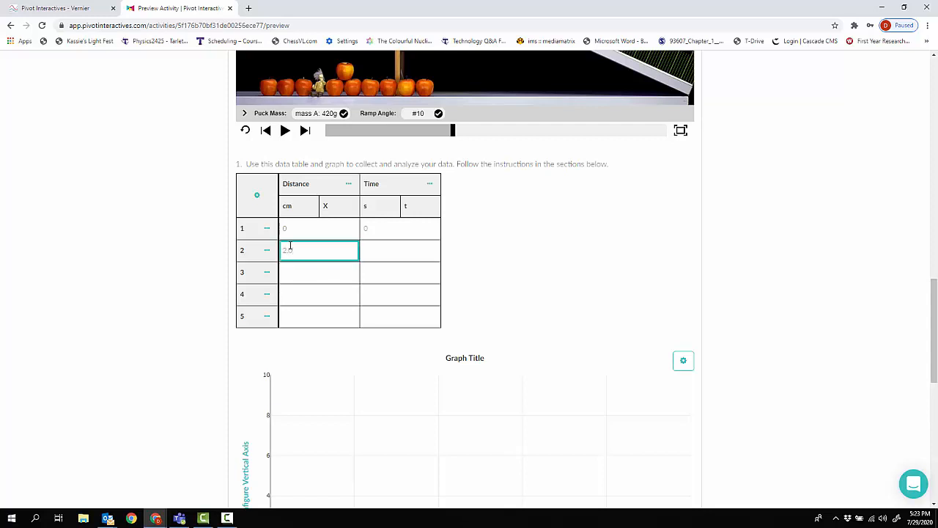
pyautogui.click(382, 253)
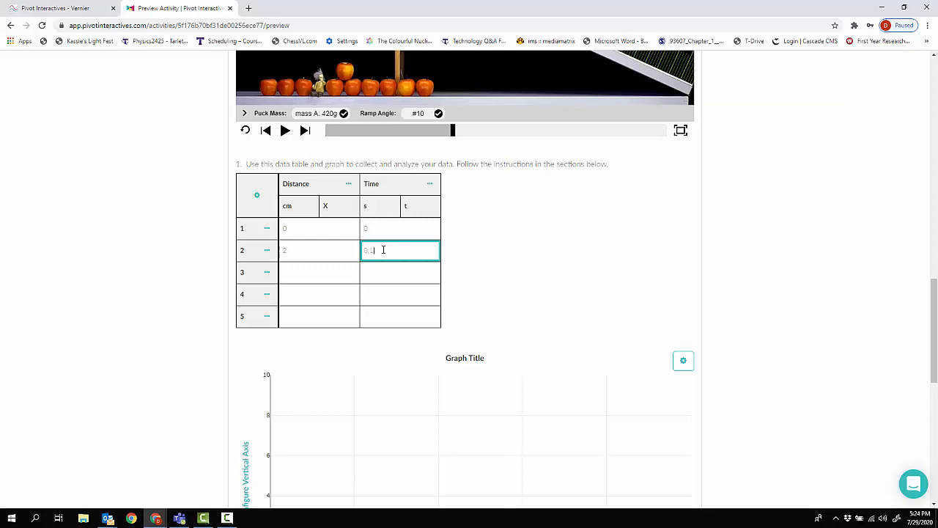
pyautogui.click(334, 254)
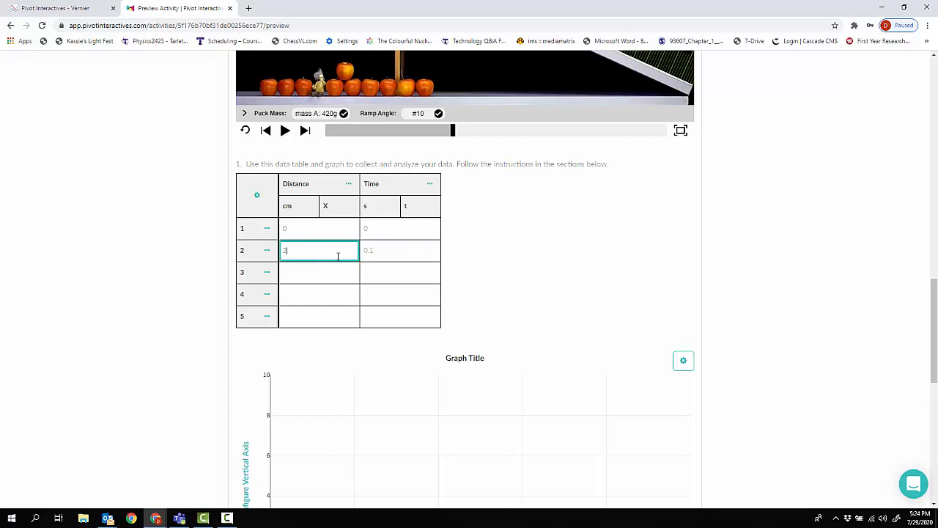
# - Insert a column between Distance and Time named "Unc. X", with units cm and variable dx
pyautogui.click(349, 184)
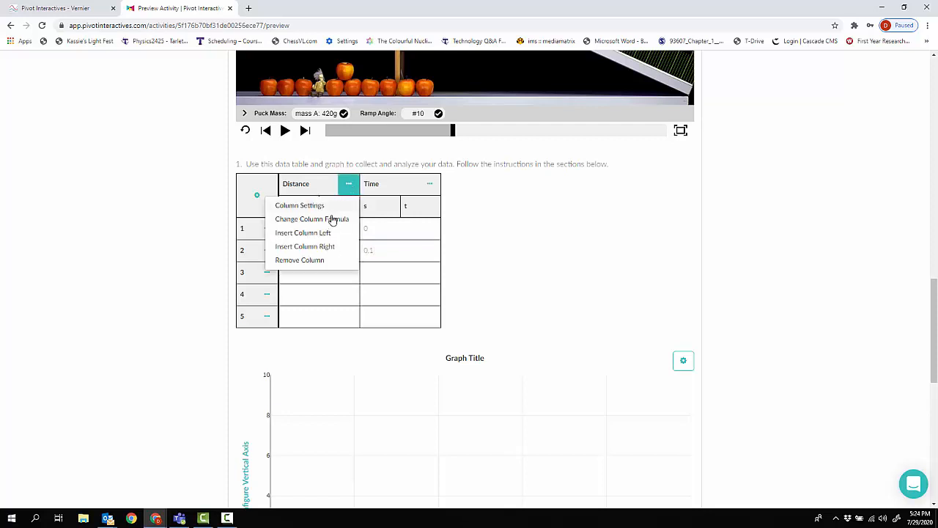
pyautogui.click(327, 247)
pyautogui.click(377, 186)
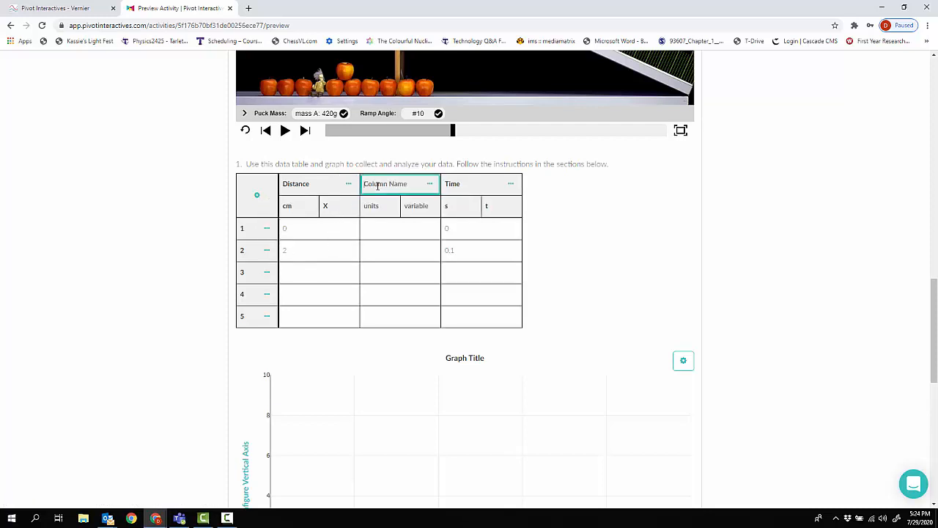
pyautogui.write('Unc. X')
pyautogui.click(387, 205)
pyautogui.write('c')
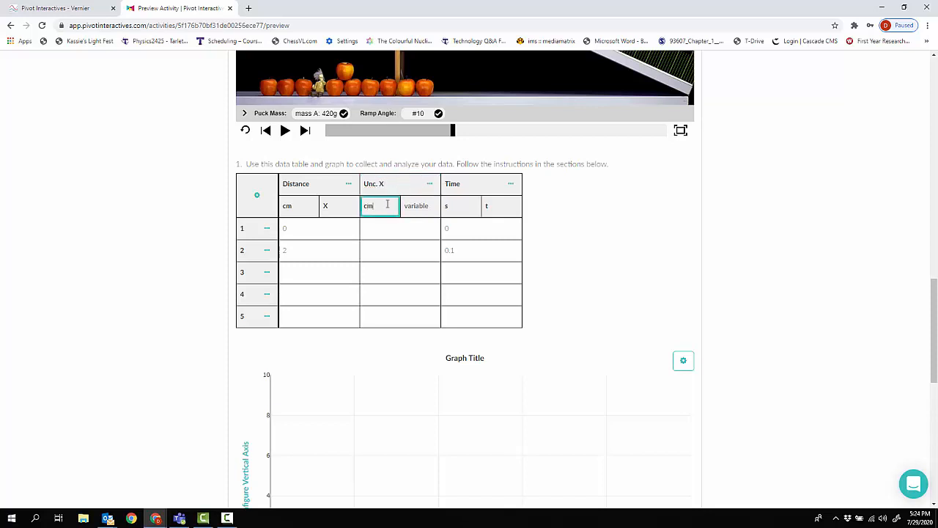
pyautogui.write('m')
pyautogui.click(425, 208)
pyautogui.write('dx')
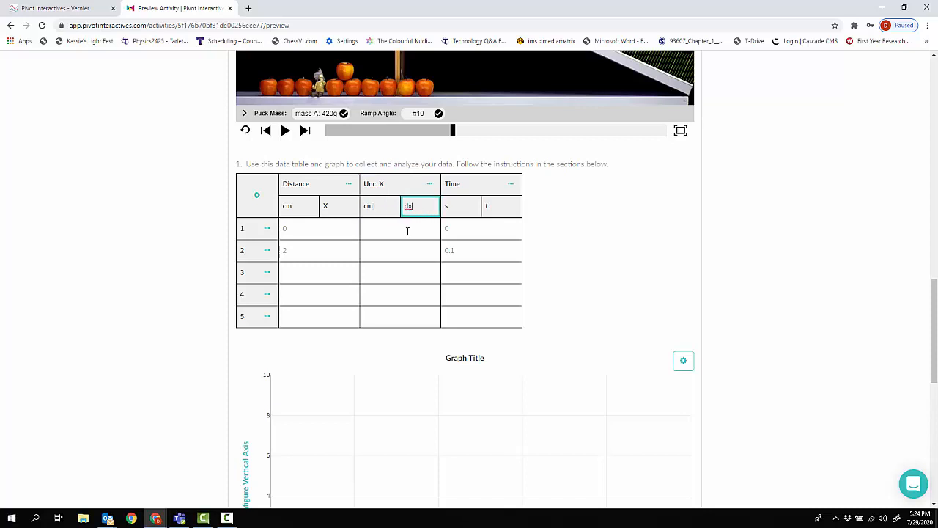
# - Enter a distance uncertainty of 0.2 cm for data row 2
pyautogui.click(407, 232)
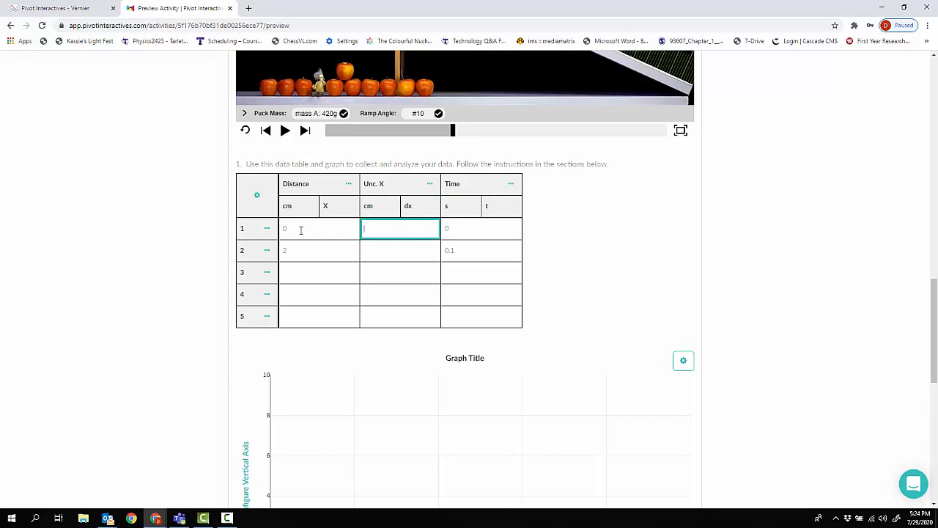
pyautogui.click(375, 260)
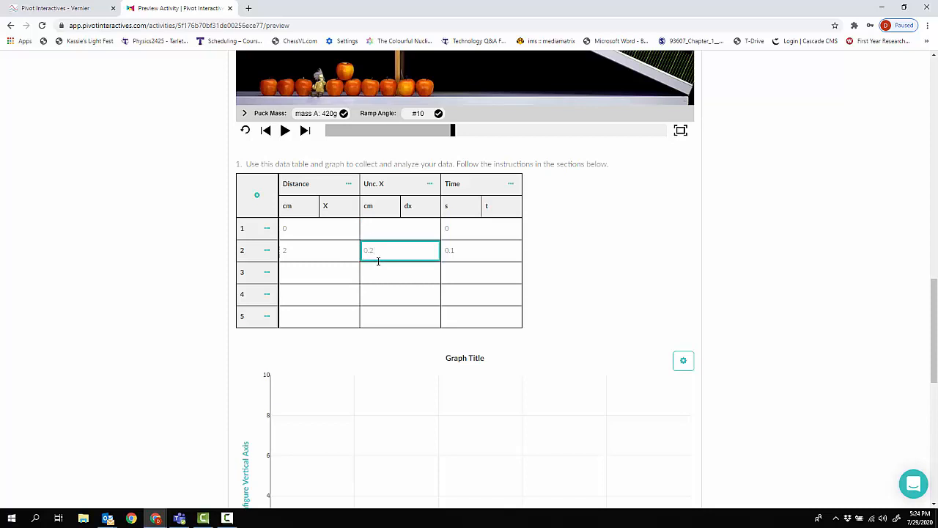
pyautogui.moveTo(935, 302); pyautogui.dragTo(935, 240)
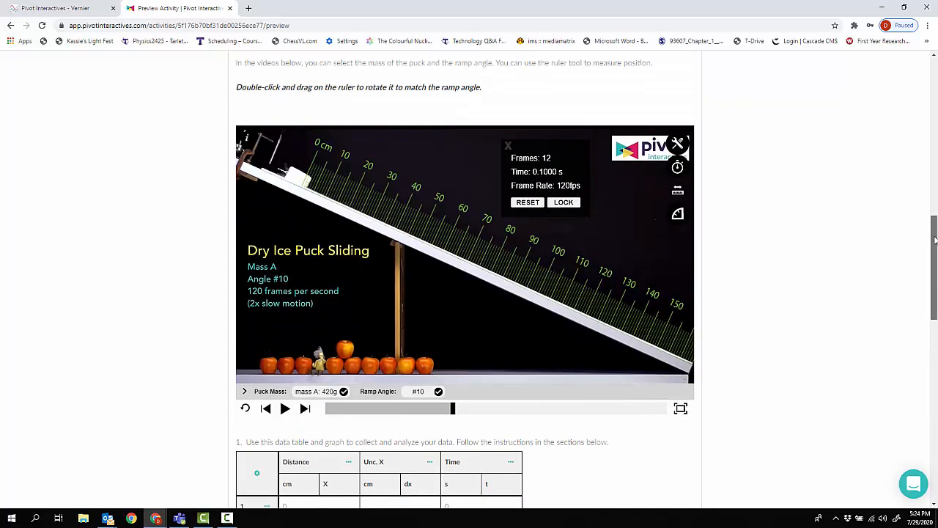
pyautogui.moveTo(935, 240); pyautogui.dragTo(935, 290)
pyautogui.click(339, 329)
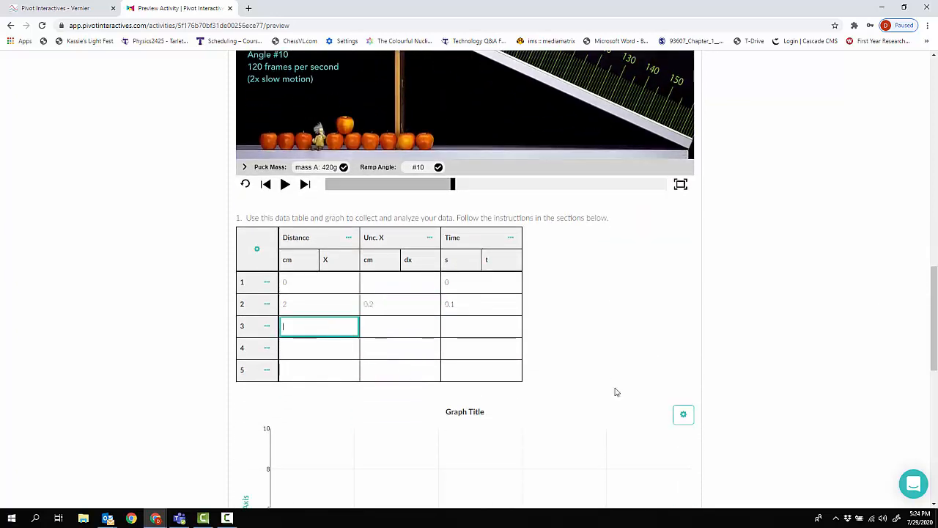
# - Configure the graph's vertical axis to plot Distance with Unc. X as its uncertainty column
pyautogui.moveTo(935, 357); pyautogui.dragTo(935, 413)
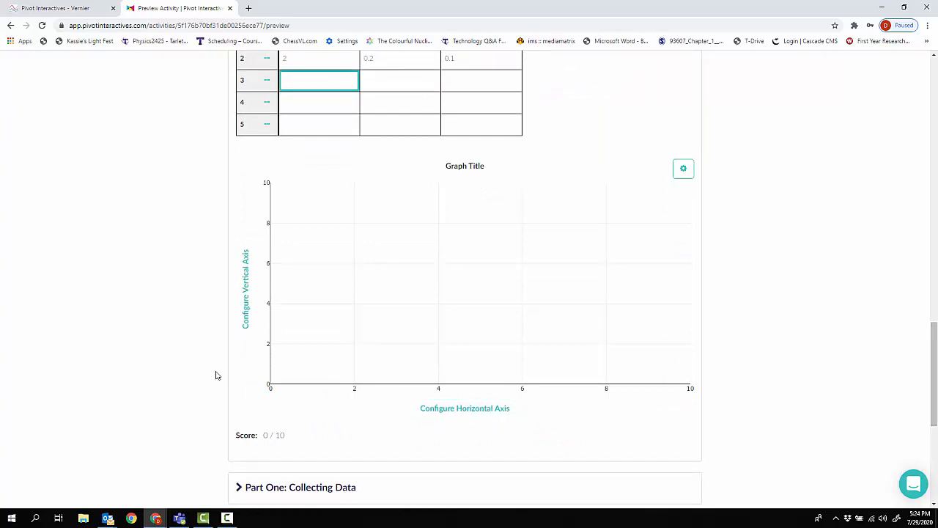
pyautogui.click(246, 317)
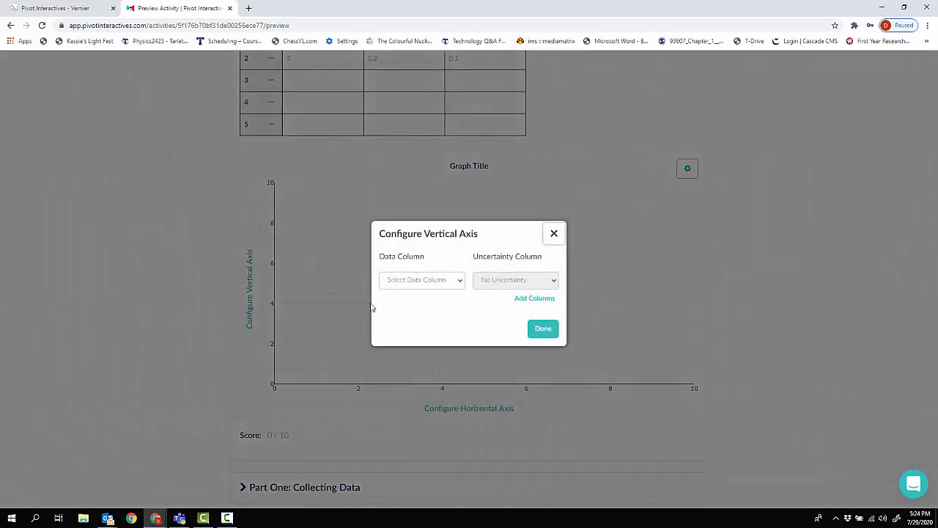
pyautogui.click(461, 281)
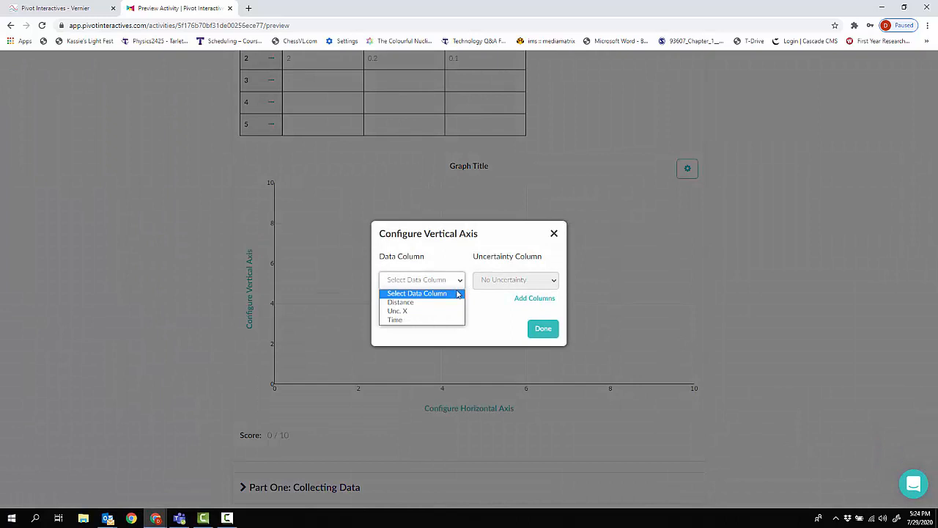
pyautogui.click(453, 308)
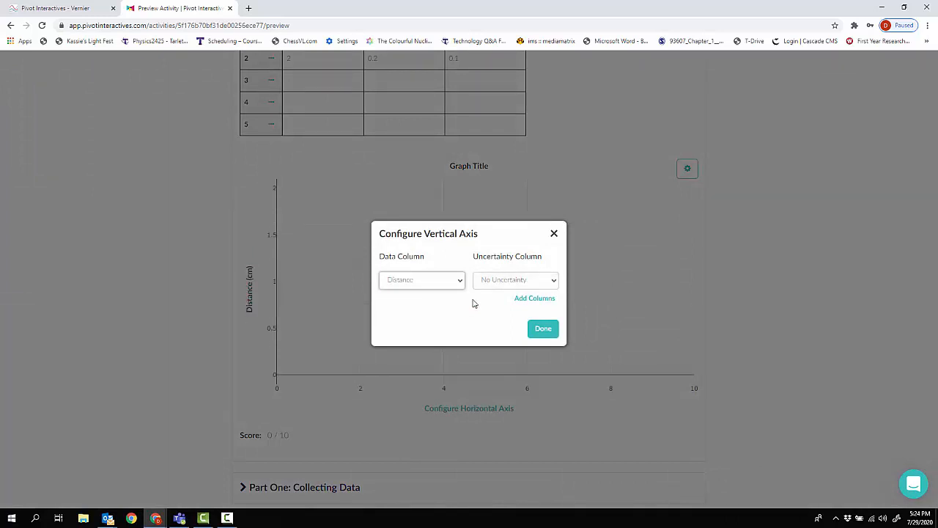
pyautogui.click(556, 283)
pyautogui.click(526, 311)
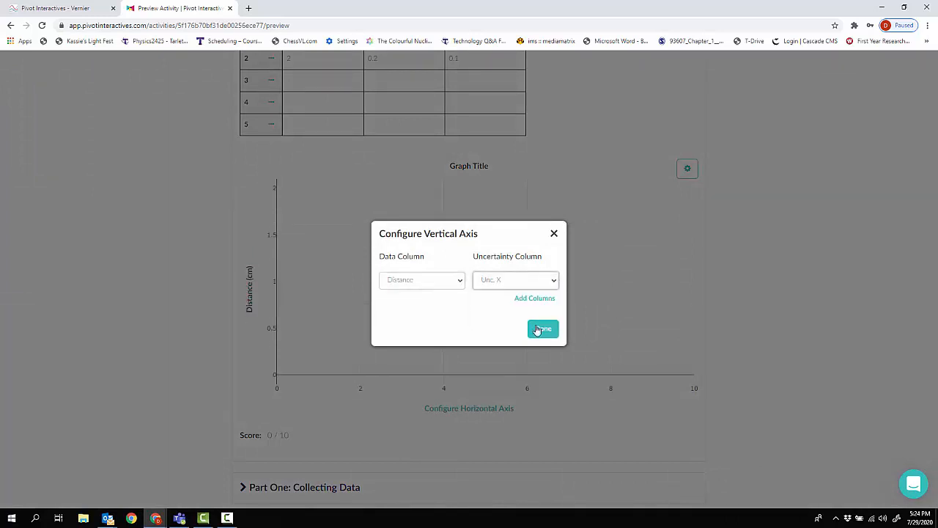
pyautogui.click(537, 330)
# - Configure the graph's horizontal axis to plot the Time column without uncertainty
pyautogui.click(456, 415)
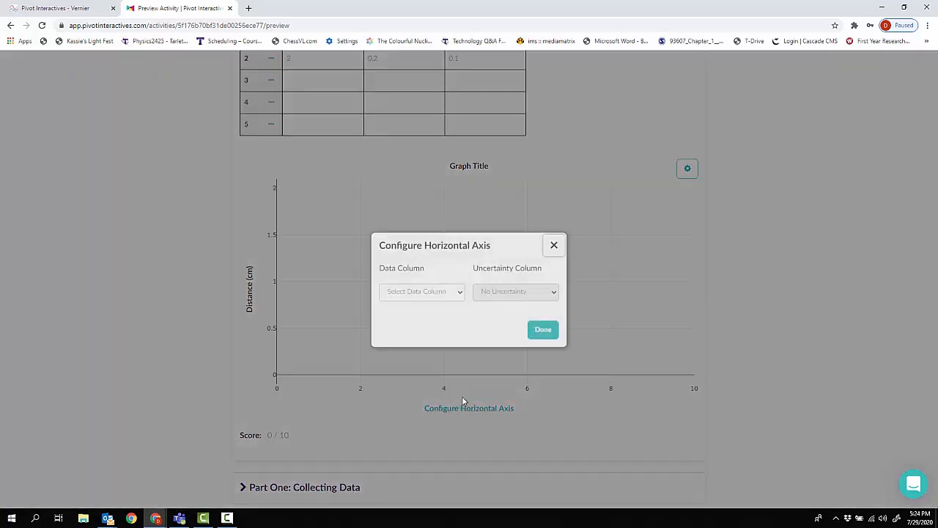
pyautogui.click(461, 286)
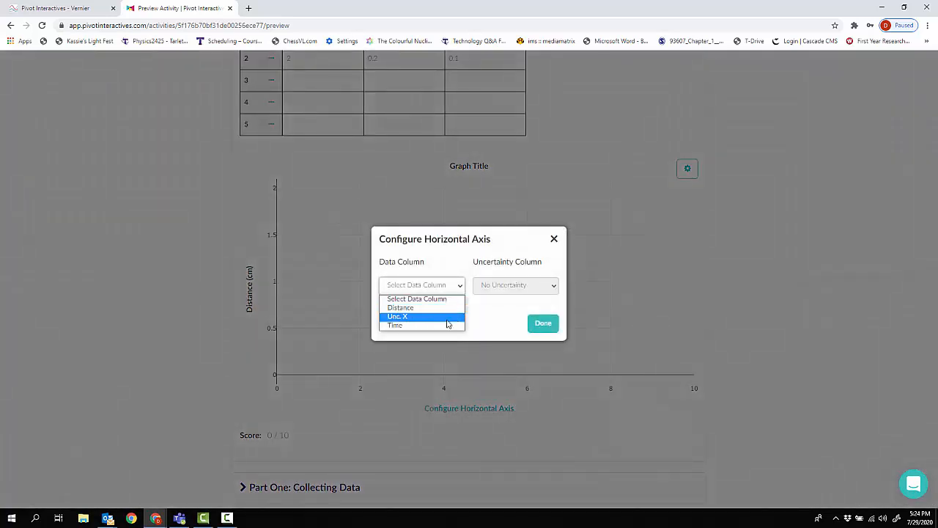
pyautogui.click(446, 325)
pyautogui.click(543, 323)
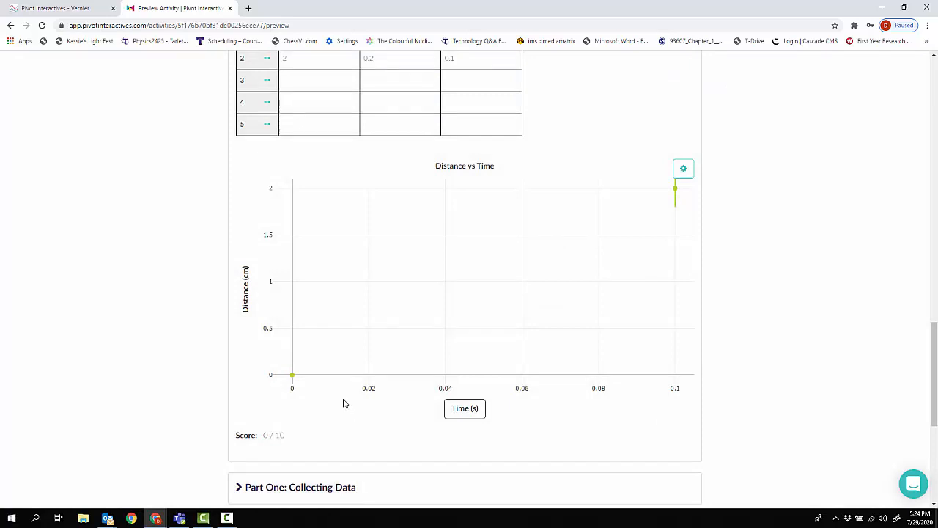
# - Advance the enlarged puck video frame by frame to frame 24, at 0.2000 s, then return to the normal-size view
pyautogui.moveTo(299, 375)
pyautogui.moveTo(674, 193)
pyautogui.moveTo(935, 350); pyautogui.dragTo(935, 261)
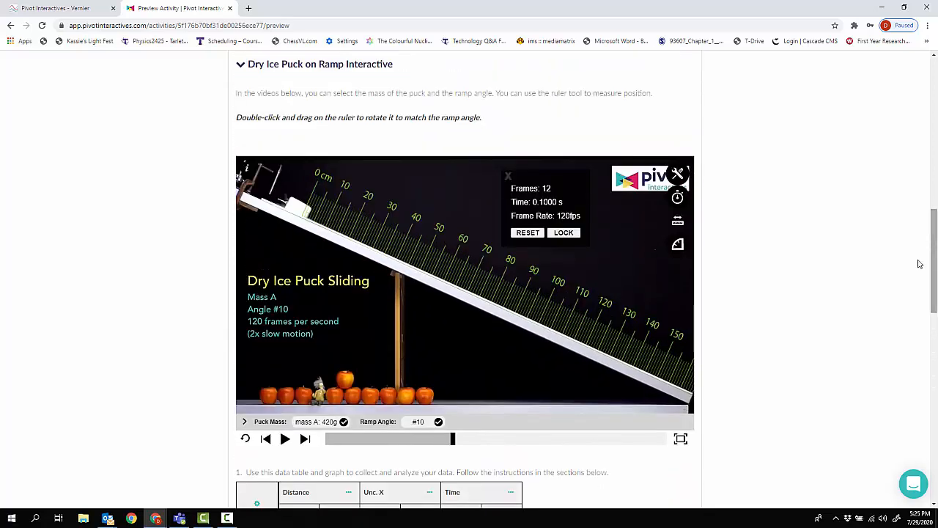
pyautogui.click(681, 439)
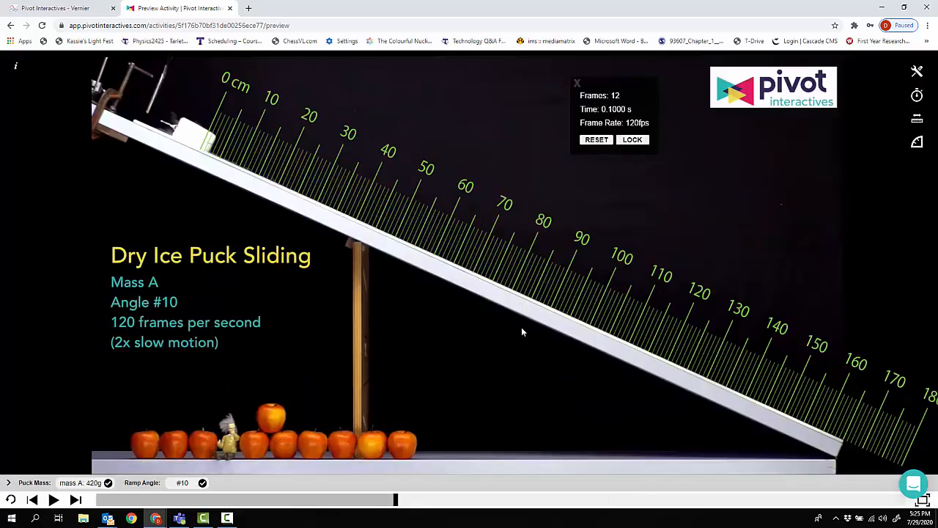
pyautogui.doubleClick(75, 500)
pyautogui.doubleClick(75, 500)
pyautogui.doubleClick(75, 500)
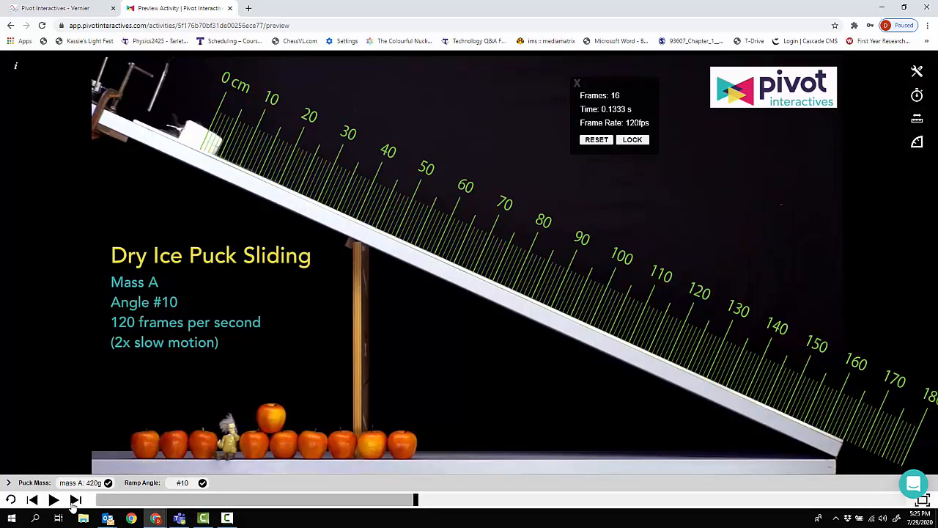
pyautogui.tripleClick(75, 500)
pyautogui.tripleClick(76, 500)
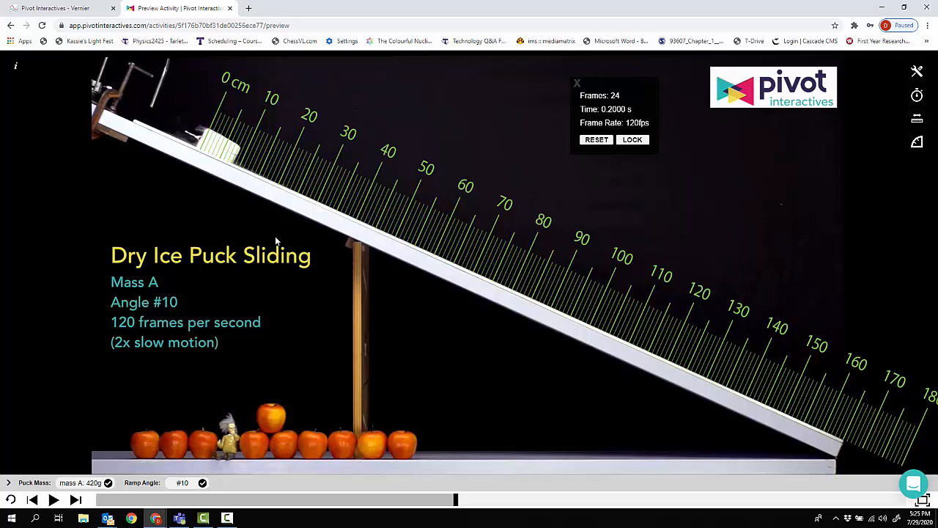
pyautogui.click(923, 500)
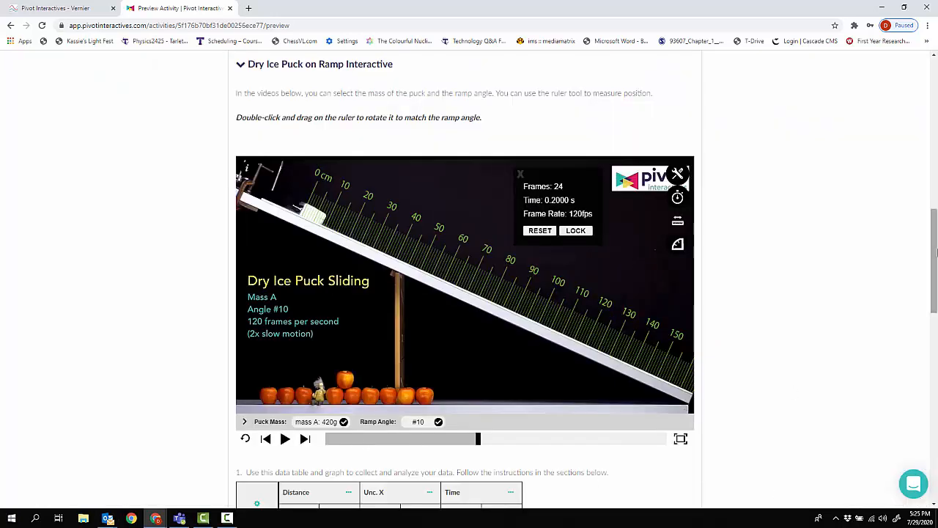
# - Fill in data row 3 with distance 8.3 cm, uncertainty 0.2 cm and time 0.2 s
pyautogui.scroll(-4, 811, 298)
pyautogui.click(287, 331)
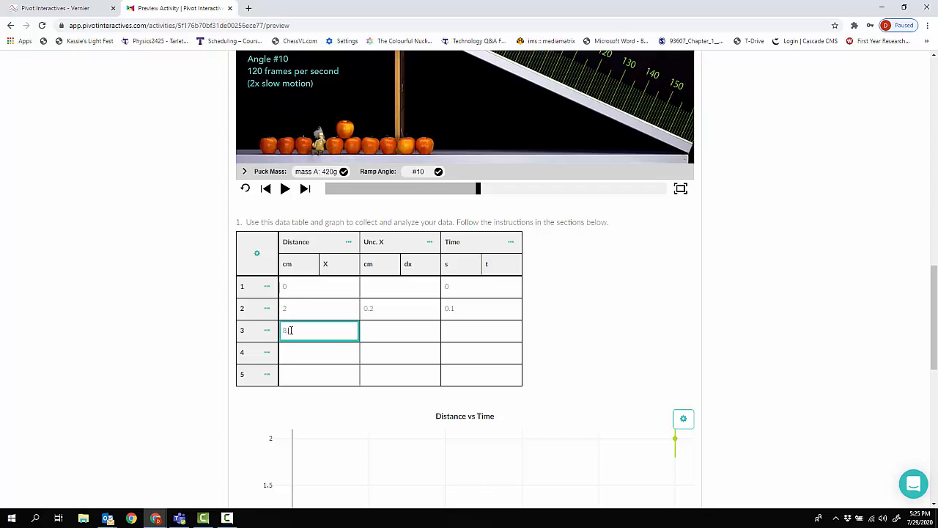
pyautogui.click(385, 331)
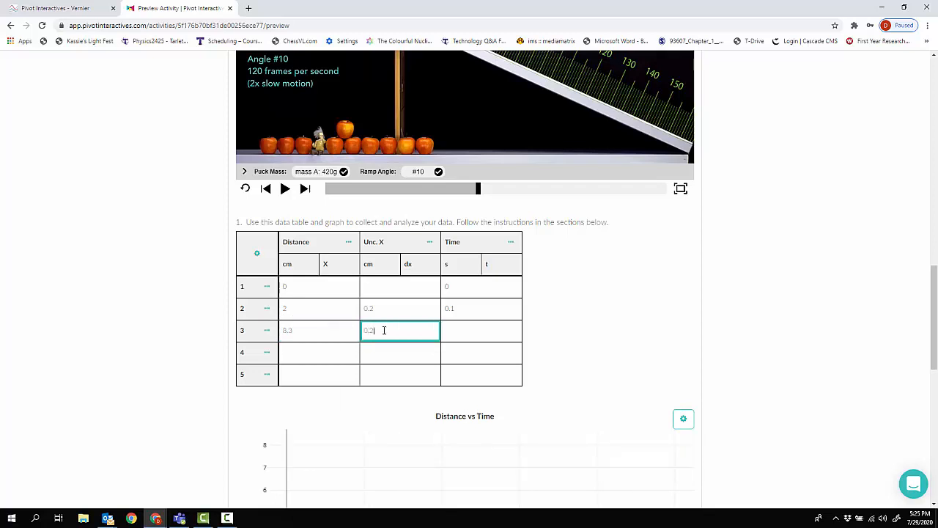
pyautogui.click(462, 334)
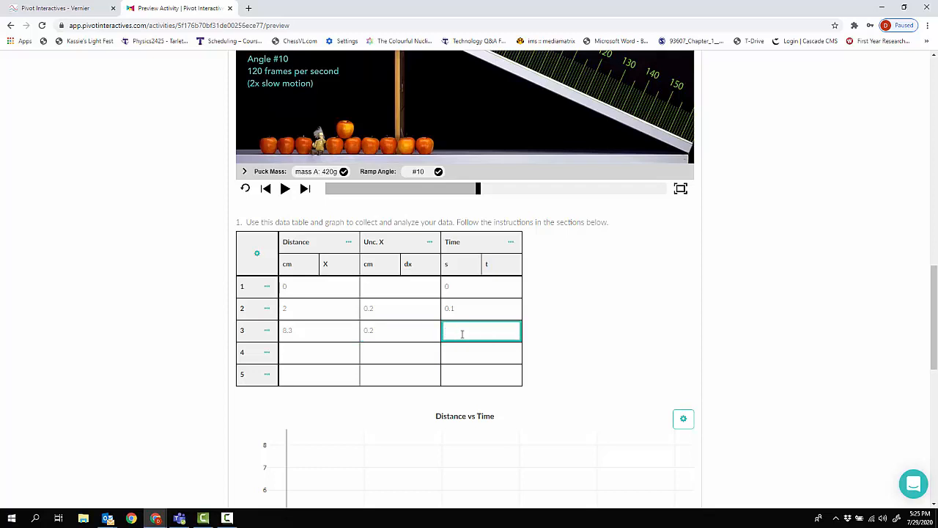
pyautogui.write('0.2')
pyautogui.click(292, 356)
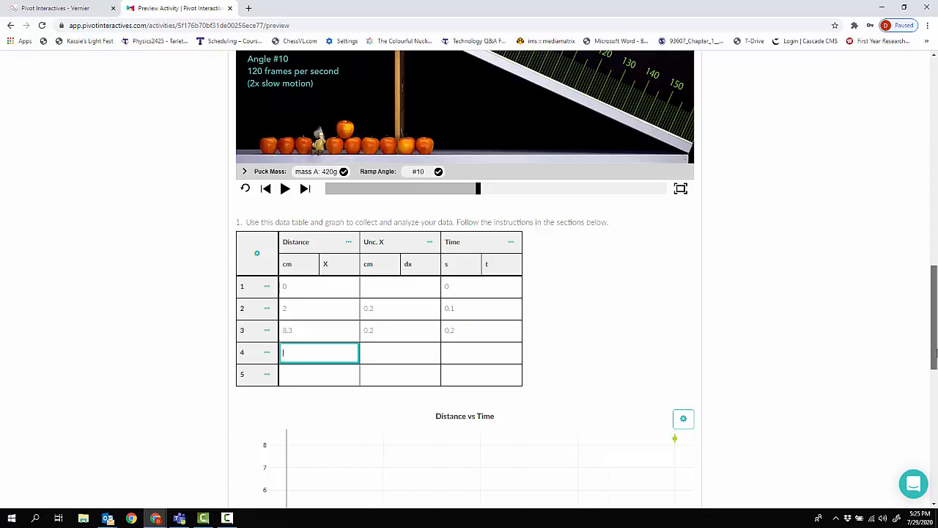
# - Advance the enlarged puck video frame by frame to frame 36, at 0.3000 s, and restore its normal size
pyautogui.moveTo(935, 357); pyautogui.dragTo(936, 291)
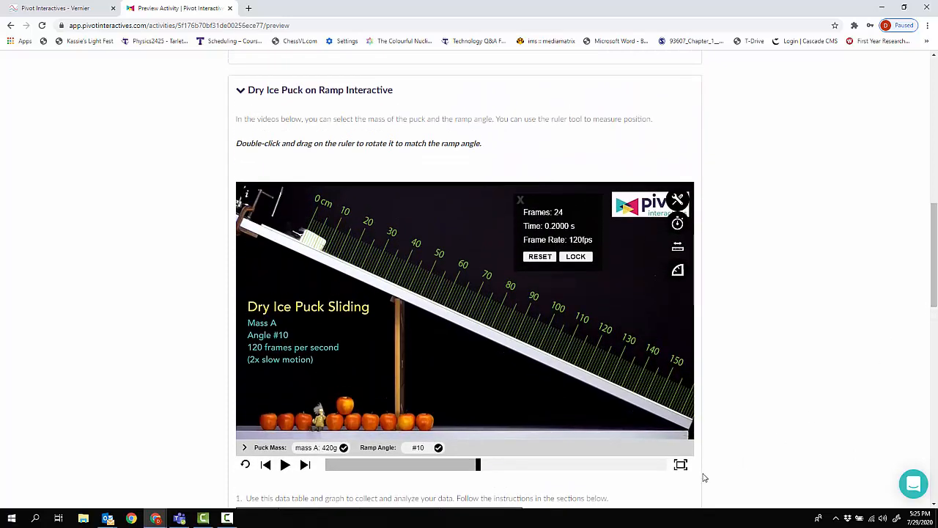
pyautogui.click(679, 465)
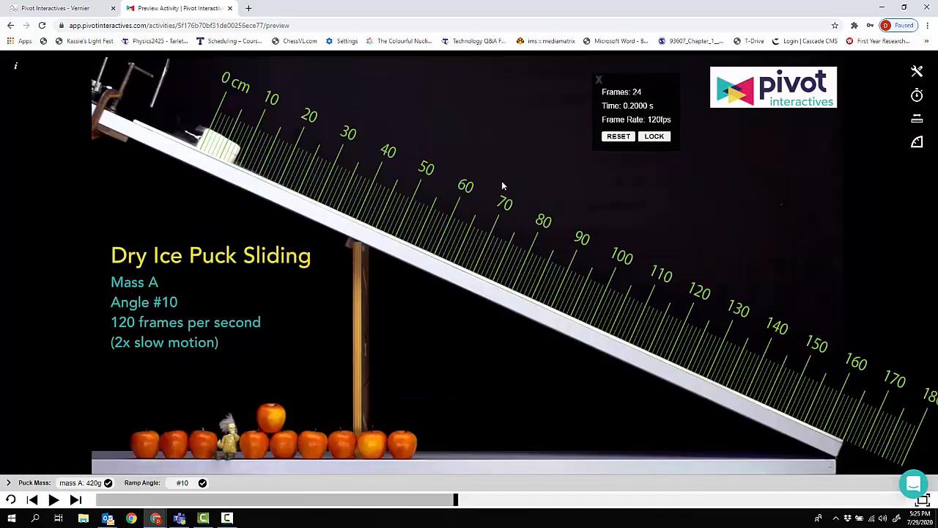
pyautogui.click(73, 498)
pyautogui.click(73, 499)
pyautogui.click(73, 499)
pyautogui.click(73, 498)
pyautogui.click(74, 498)
pyautogui.click(73, 499)
pyautogui.click(73, 499)
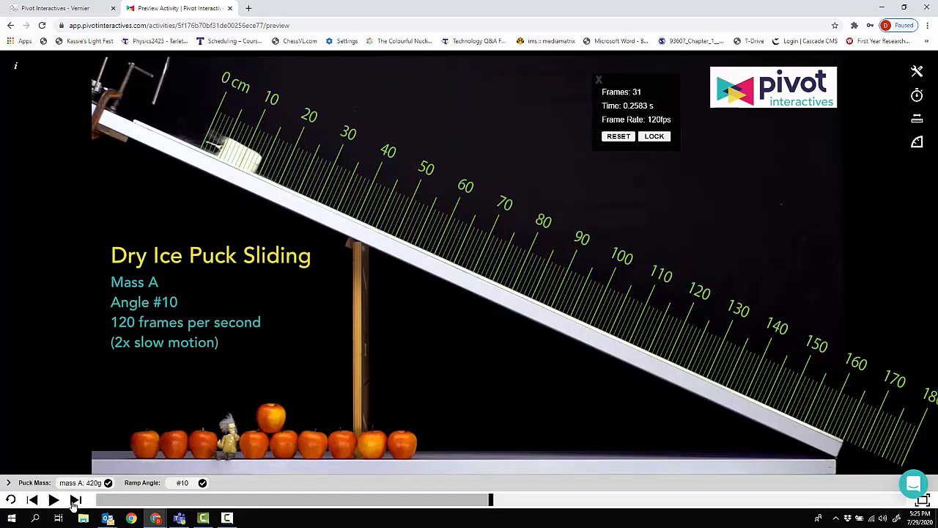
pyautogui.click(74, 499)
pyautogui.click(73, 499)
pyautogui.click(74, 499)
pyautogui.click(73, 499)
pyautogui.click(74, 500)
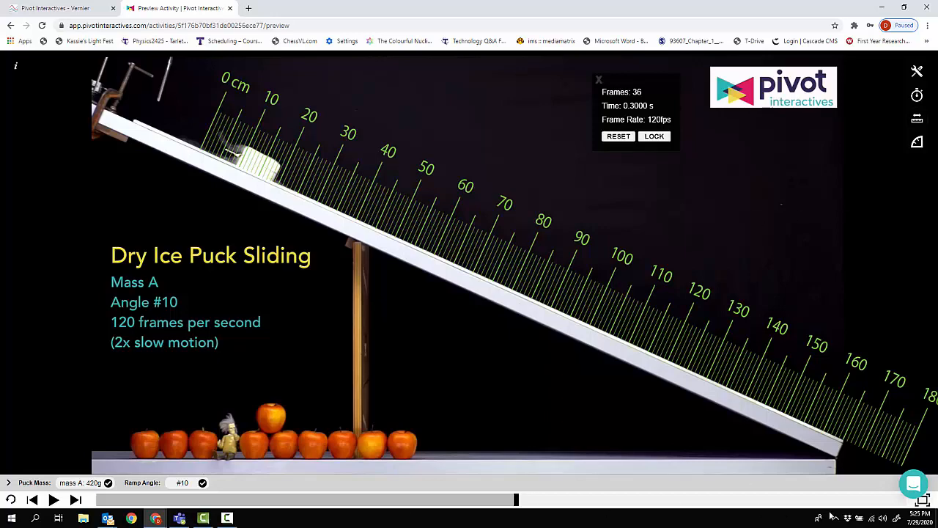
pyautogui.click(924, 500)
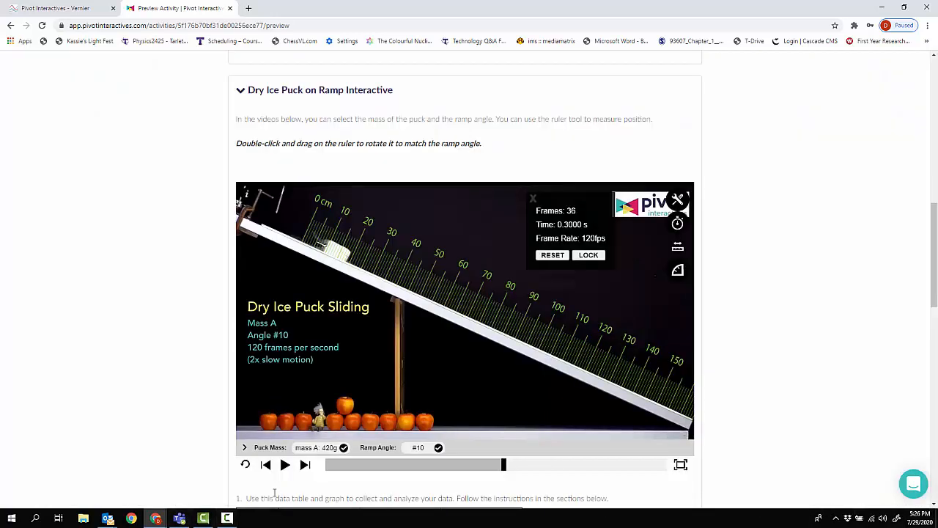
# - Fill in data row 4 with distance 18.5 cm, uncertainty 0.2 cm and time 0.2 s
pyautogui.moveTo(936, 276); pyautogui.dragTo(937, 366)
pyautogui.click(296, 236)
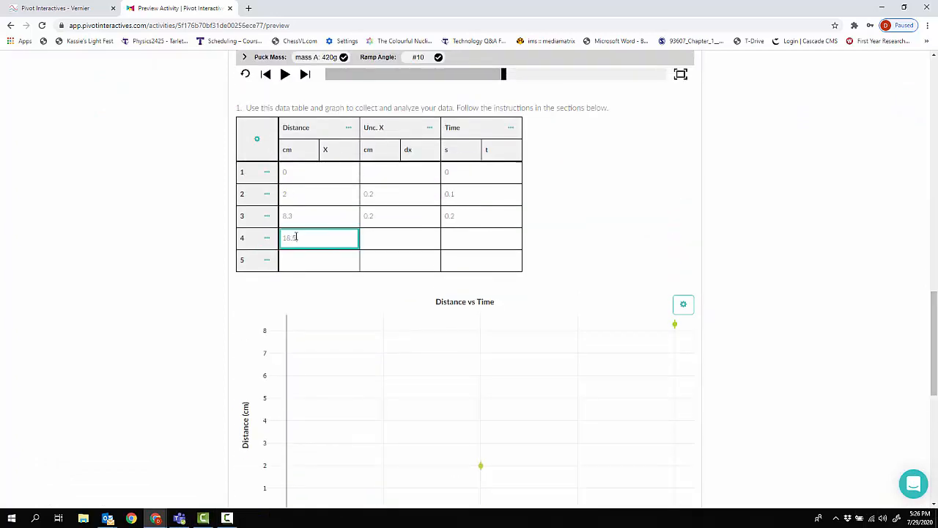
pyautogui.click(368, 236)
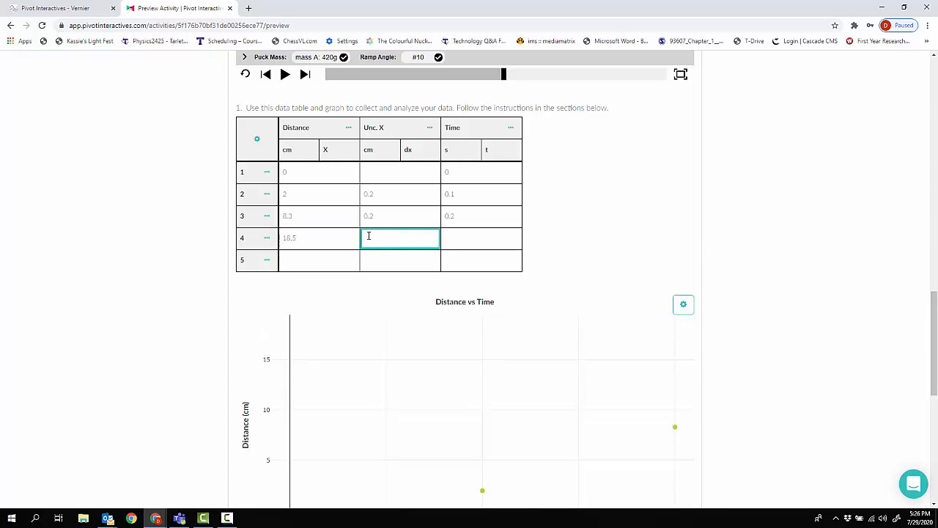
pyautogui.click(470, 242)
pyautogui.write('0')
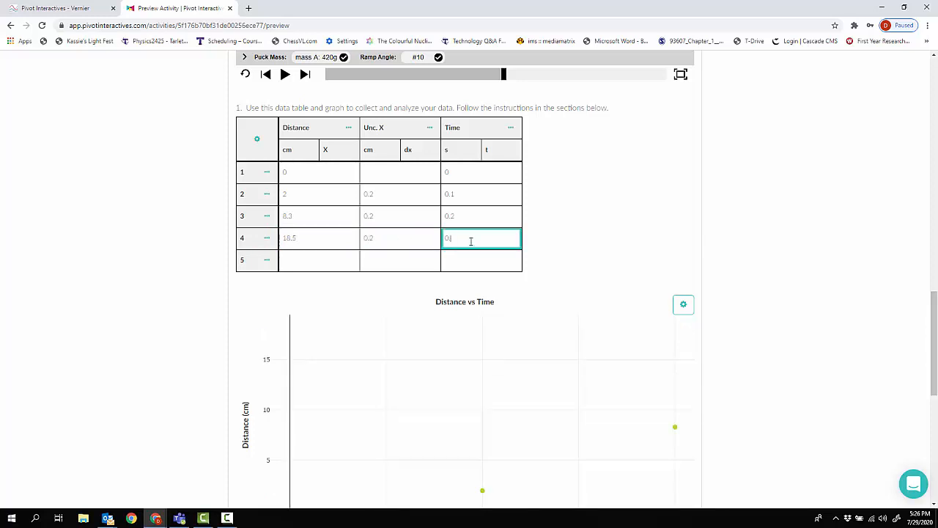
pyautogui.write('.2')
pyautogui.click(327, 262)
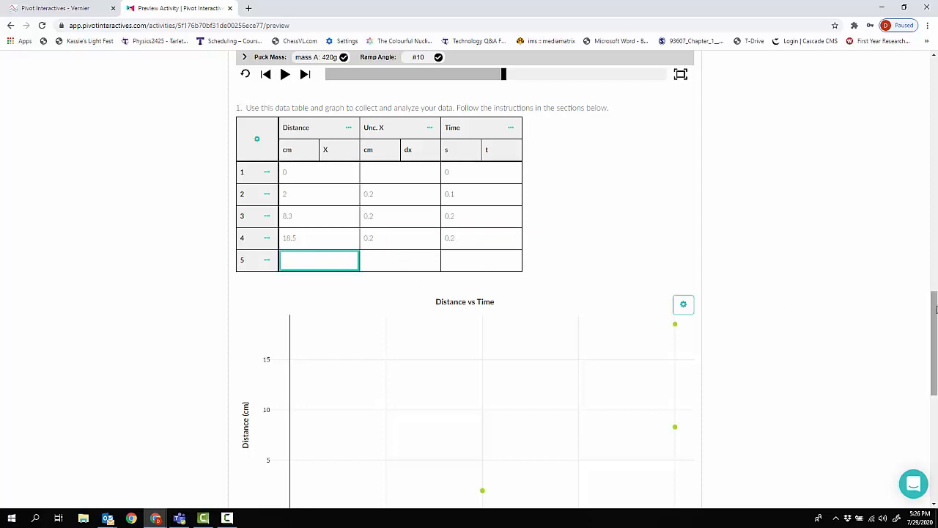
# - Correct the time in data row 4 to 0.3 s
pyautogui.scroll(-1, 463, 249)
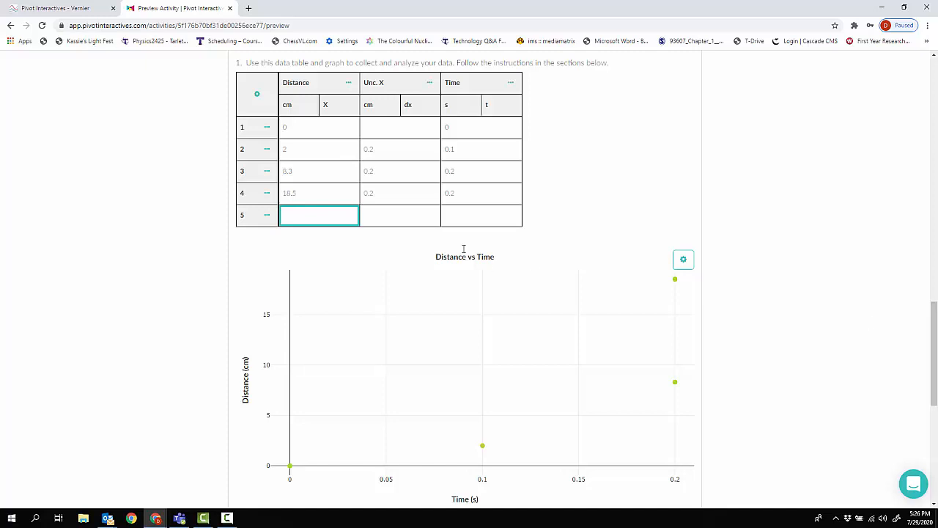
pyautogui.click(460, 192)
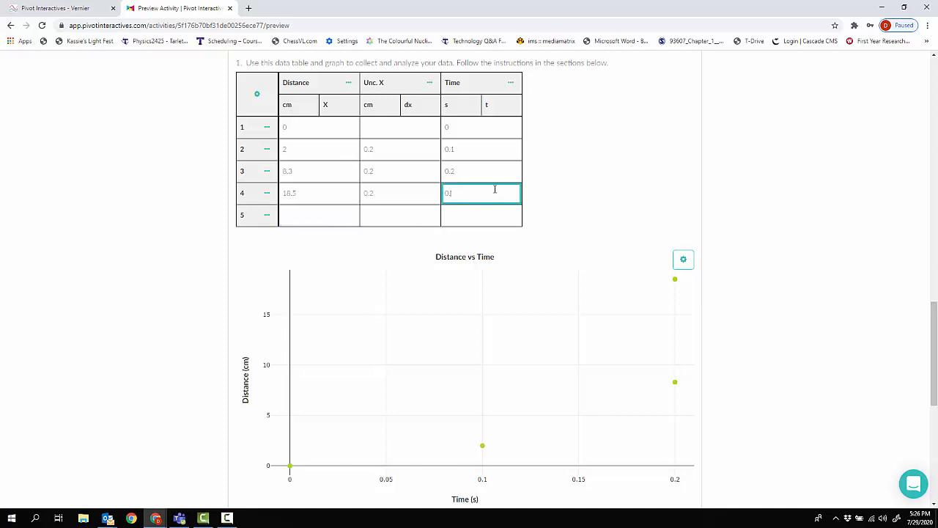
pyautogui.write('3')
pyautogui.press('Tab')
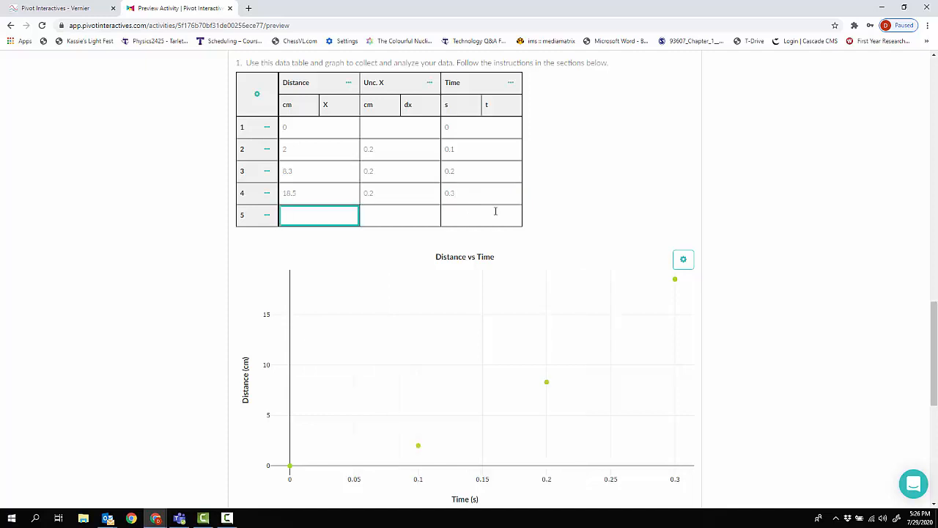
# - Apply a Proportional y = Ax curve fit to the Distance data on the graph
pyautogui.moveTo(936, 361); pyautogui.dragTo(935, 384)
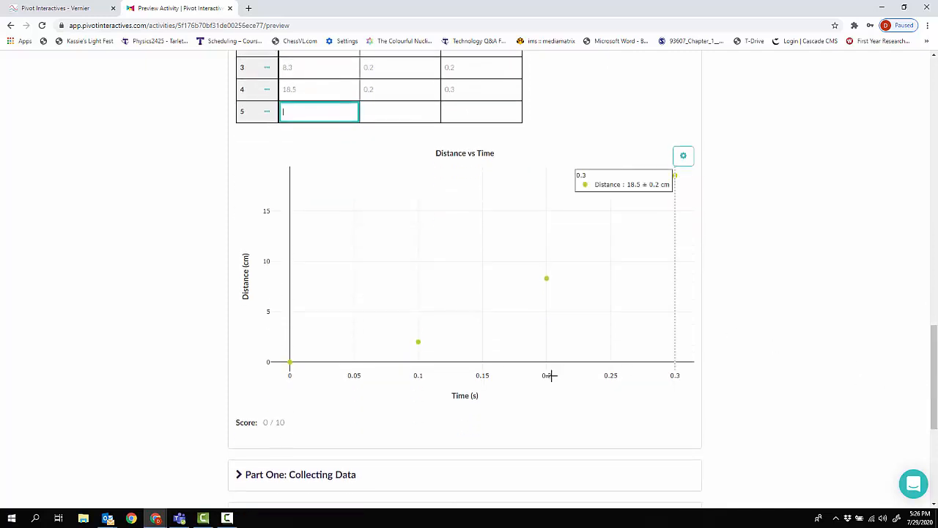
pyautogui.click(686, 160)
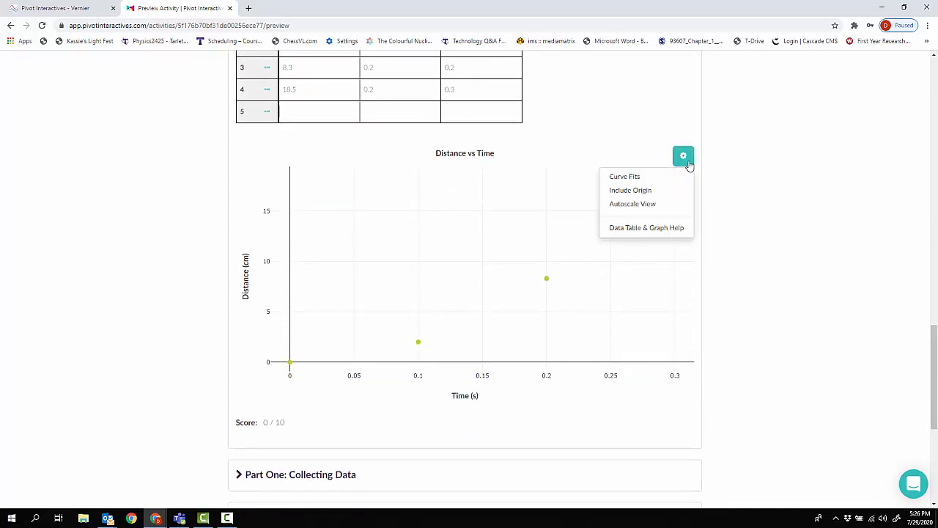
pyautogui.click(657, 177)
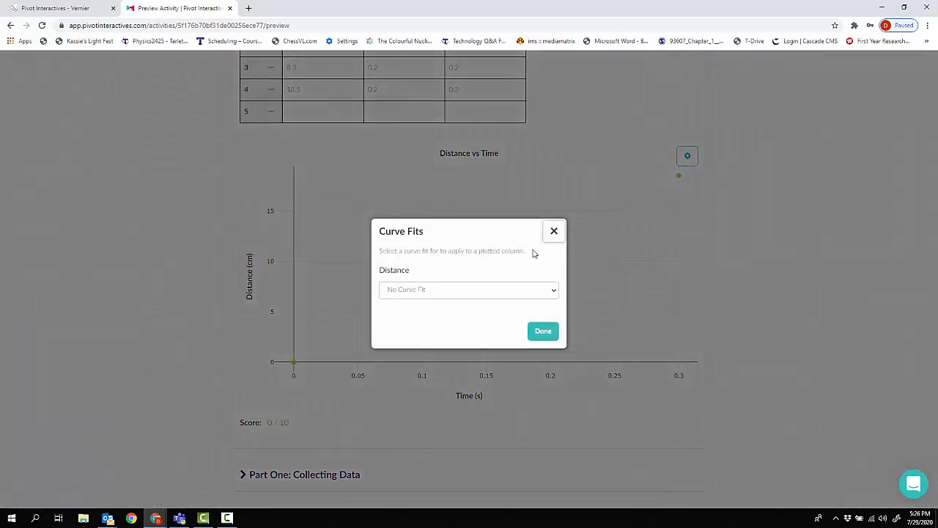
pyautogui.click(555, 292)
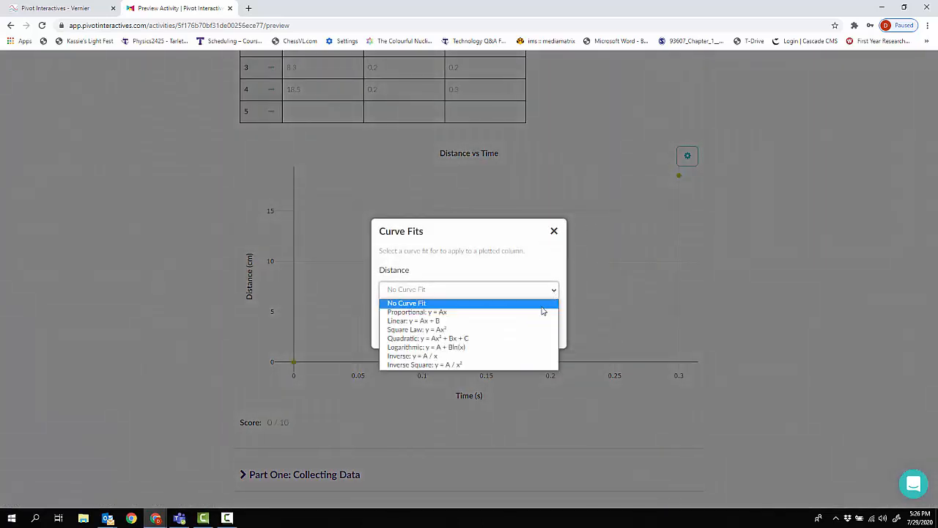
pyautogui.click(545, 315)
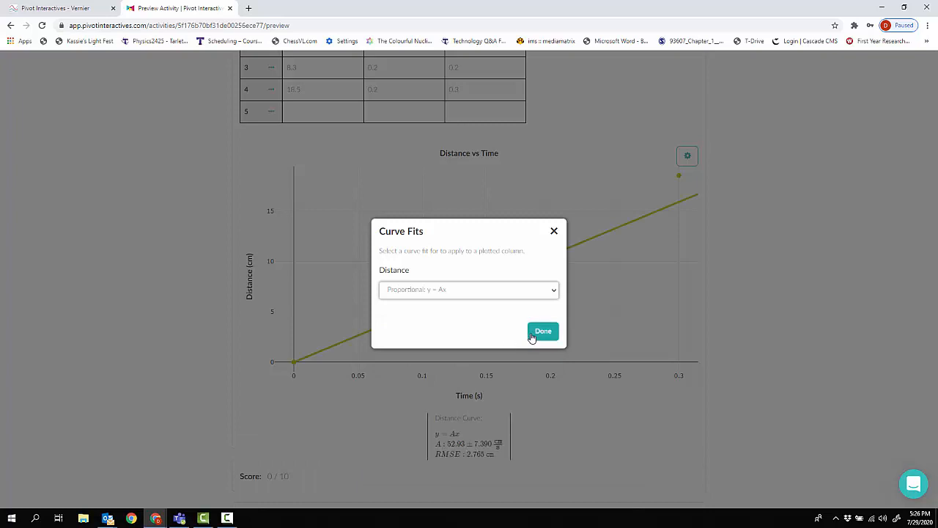
pyautogui.click(554, 231)
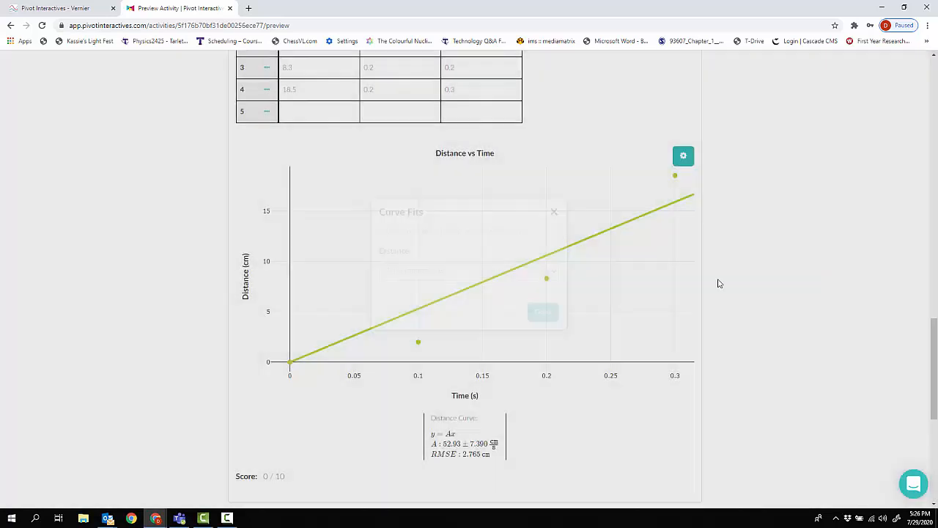
# - Change the Distance curve fit to Quadratic, y = Ax² + Bx + C
pyautogui.click(687, 160)
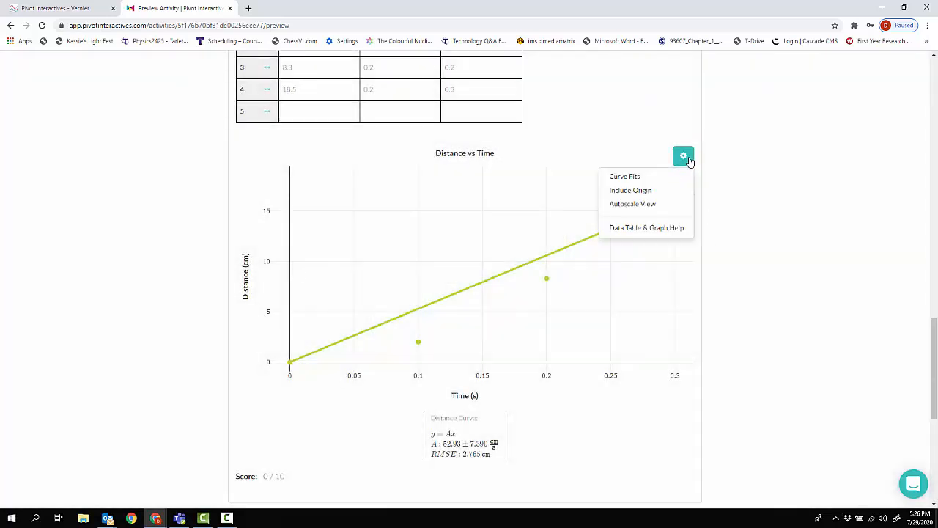
pyautogui.click(629, 178)
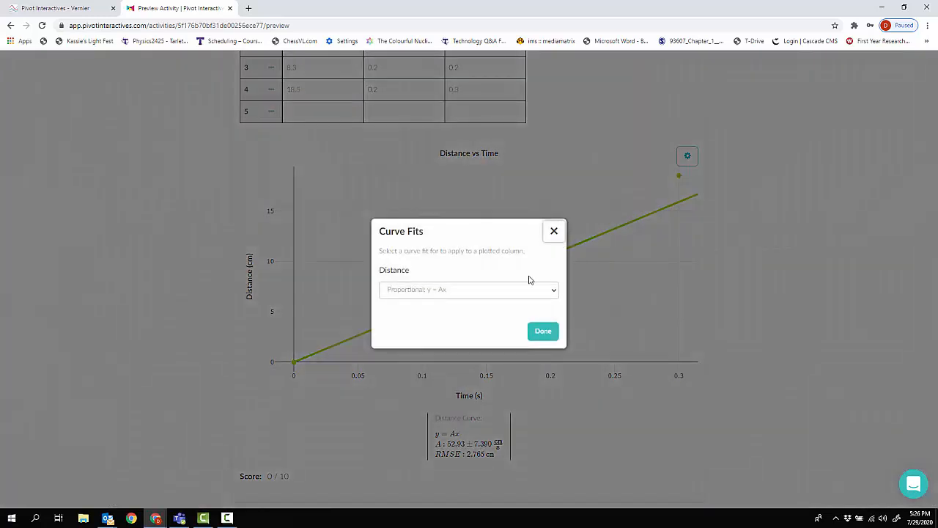
pyautogui.click(555, 291)
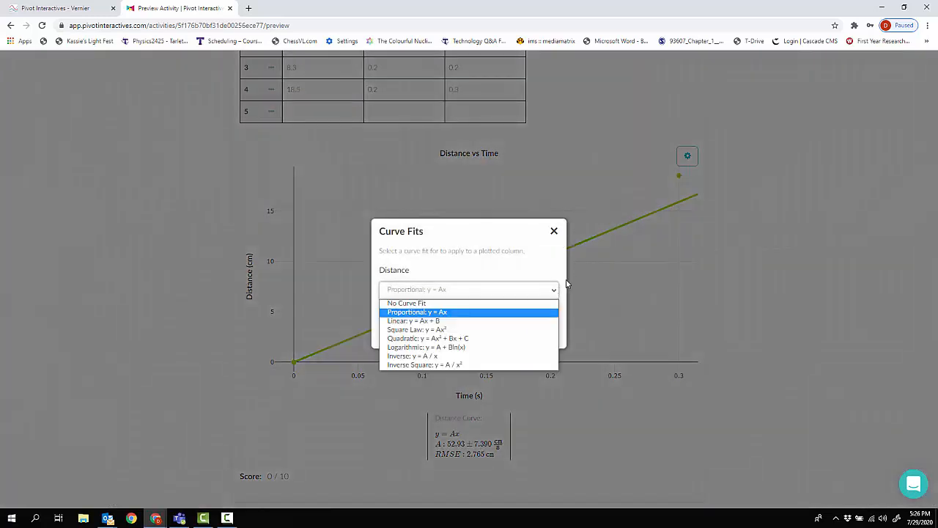
pyautogui.click(438, 339)
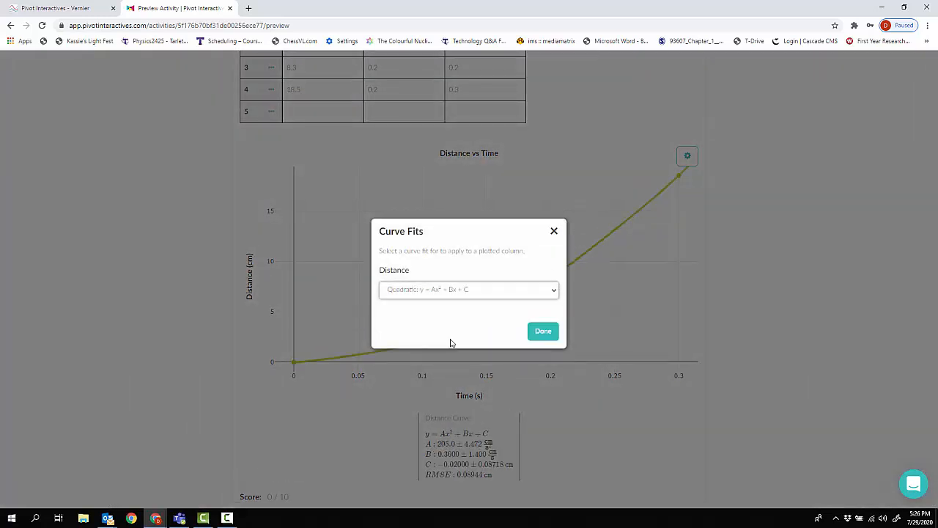
pyautogui.click(542, 334)
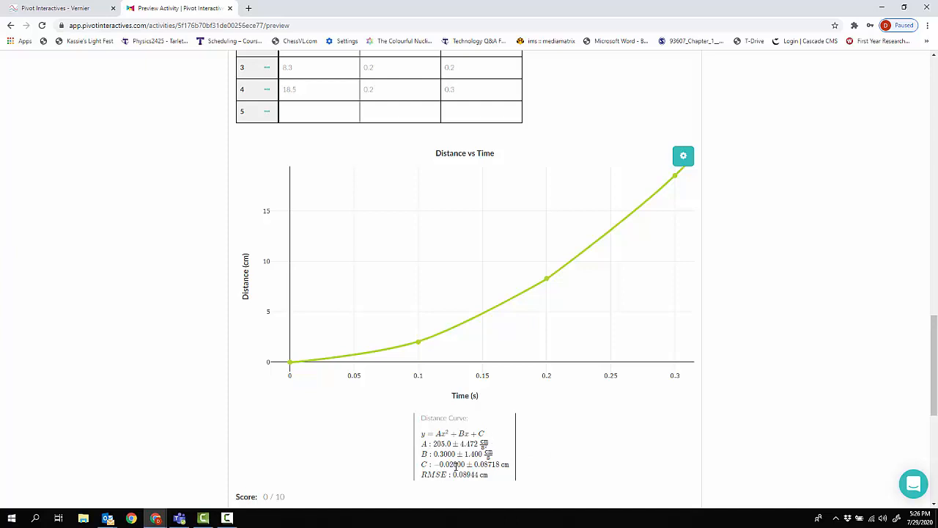
# - Load the puck video for mass B: 180g, keeping ramp angle #10
pyautogui.moveTo(935, 338); pyautogui.dragTo(935, 276)
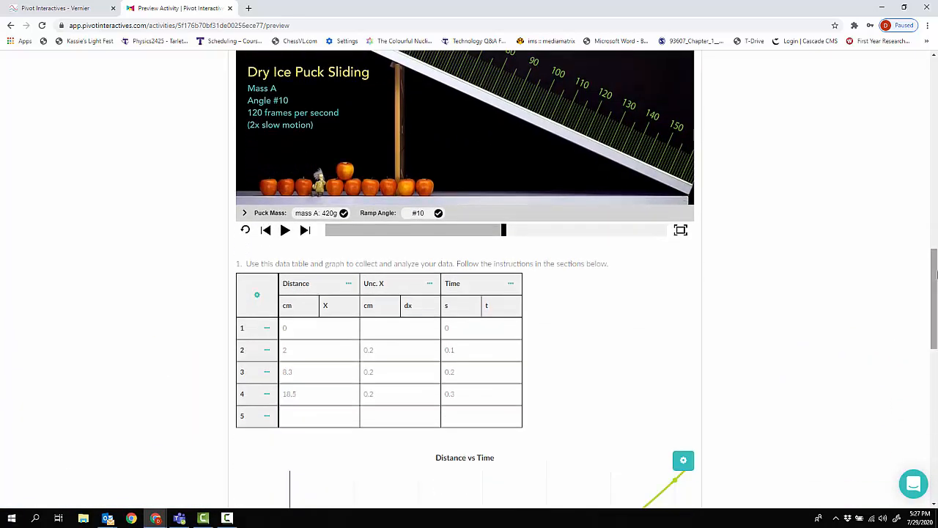
pyautogui.click(341, 218)
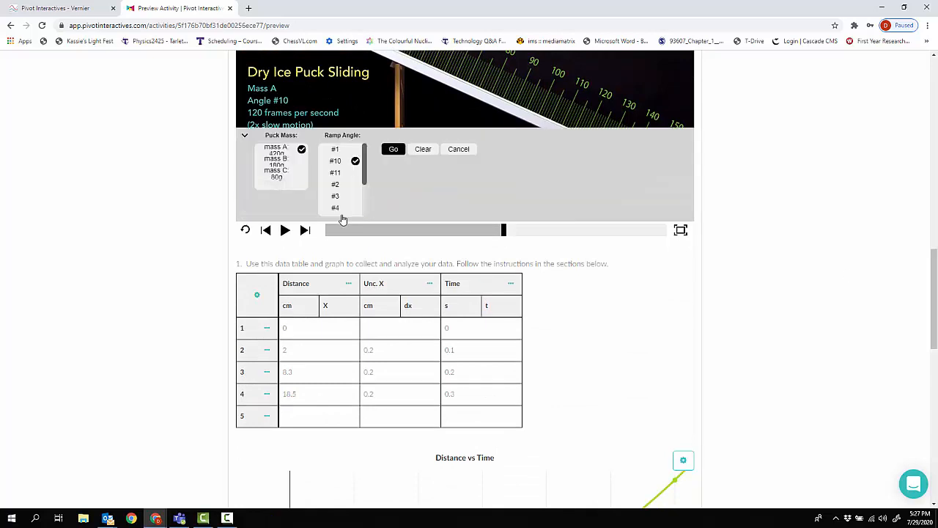
pyautogui.click(282, 162)
pyautogui.click(398, 149)
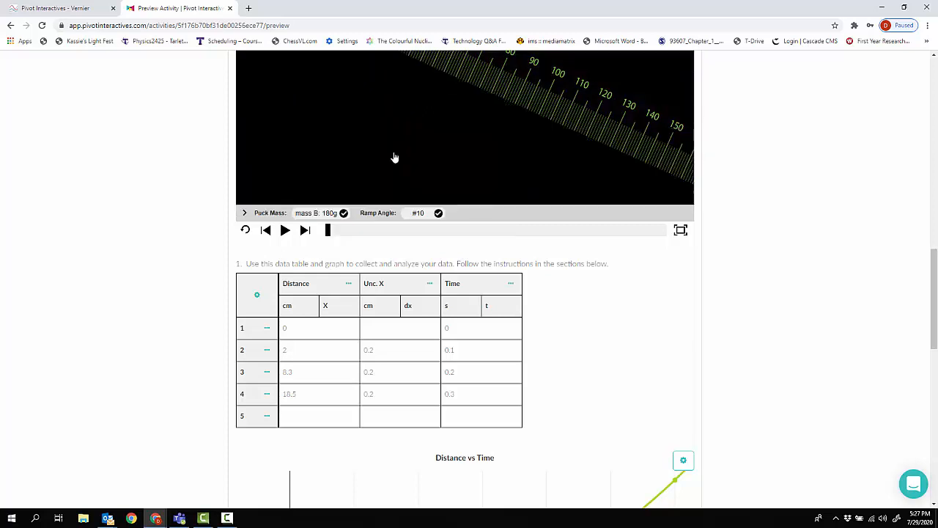
# - Shift the on-screen ruler so its 0 cm mark lines up with the front edge of the mass B puck
pyautogui.moveTo(935, 326); pyautogui.dragTo(935, 301)
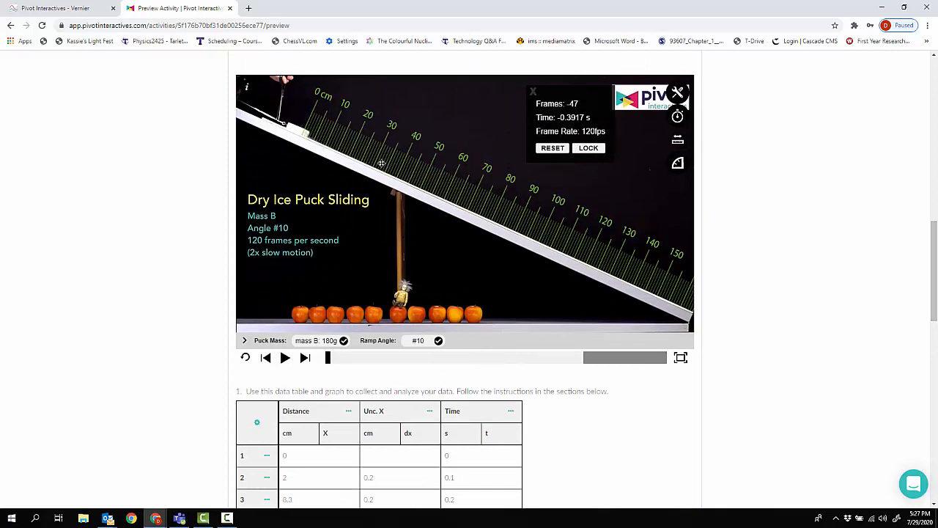
pyautogui.moveTo(383, 162); pyautogui.dragTo(386, 166)
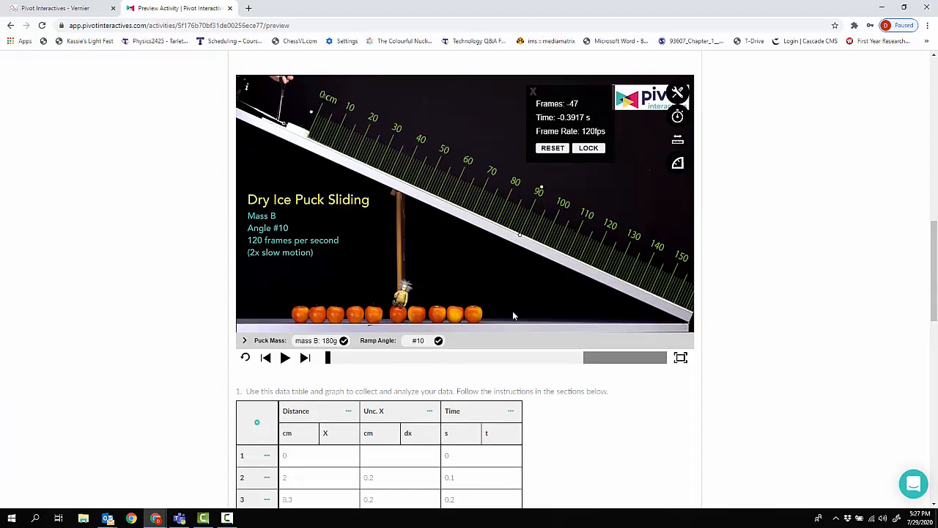
# - Advance the mass B video frame by frame from its start to about the moment the puck is released
pyautogui.click(305, 358)
pyautogui.click(305, 358)
pyautogui.click(305, 357)
pyautogui.click(305, 358)
pyautogui.click(305, 357)
pyautogui.click(305, 358)
pyautogui.click(305, 358)
pyautogui.click(305, 358)
pyautogui.click(305, 358)
pyautogui.click(305, 358)
pyautogui.click(305, 358)
pyautogui.click(305, 358)
pyautogui.click(305, 358)
pyautogui.click(305, 358)
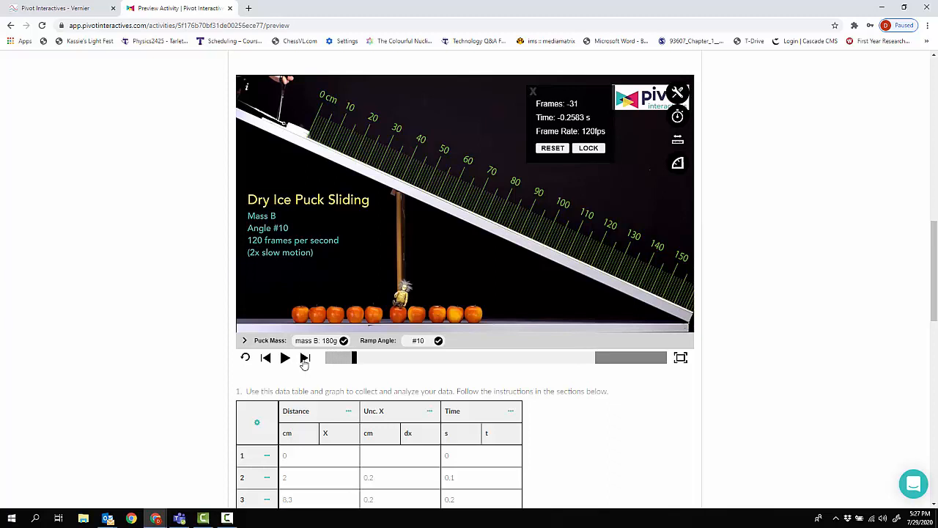
pyautogui.click(305, 357)
pyautogui.click(305, 357)
pyautogui.click(304, 359)
pyautogui.click(304, 359)
pyautogui.click(305, 359)
pyautogui.click(304, 359)
pyautogui.click(305, 359)
pyautogui.click(304, 360)
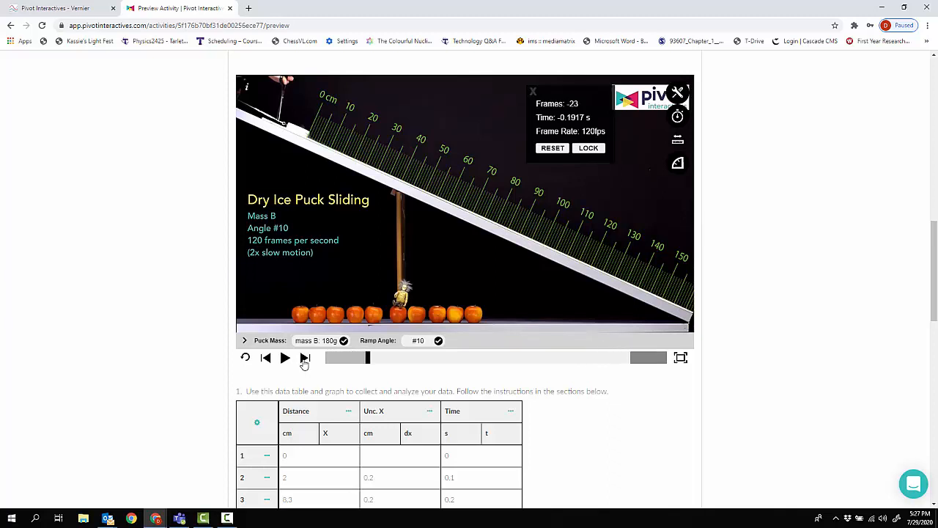
pyautogui.click(305, 360)
pyautogui.click(304, 359)
pyautogui.click(304, 359)
pyautogui.click(305, 360)
pyautogui.click(305, 360)
pyautogui.click(304, 359)
pyautogui.click(305, 359)
pyautogui.click(305, 359)
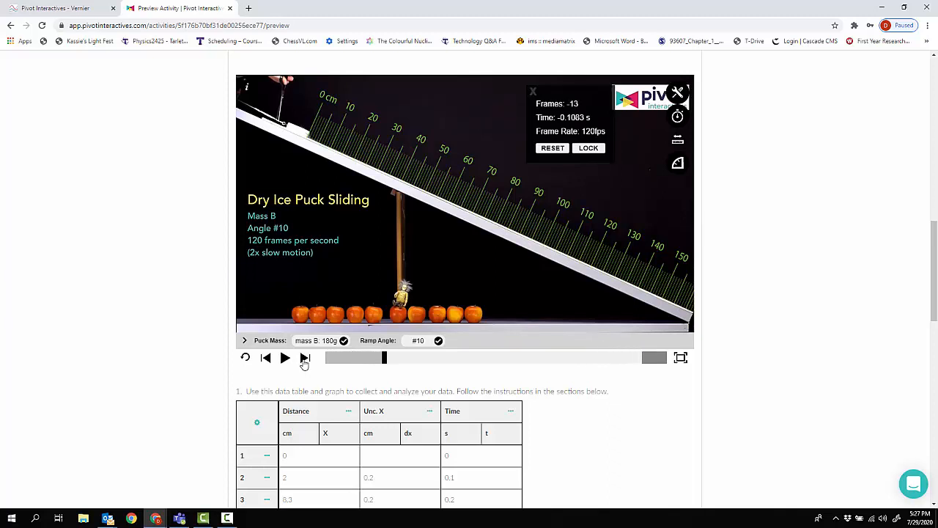
pyautogui.click(304, 360)
pyautogui.click(304, 359)
pyautogui.click(305, 359)
pyautogui.click(304, 359)
pyautogui.click(304, 359)
pyautogui.click(304, 360)
pyautogui.click(305, 359)
pyautogui.click(304, 359)
pyautogui.click(305, 359)
pyautogui.click(304, 360)
pyautogui.doubleClick(304, 359)
pyautogui.doubleClick(305, 360)
pyautogui.doubleClick(305, 359)
pyautogui.click(304, 359)
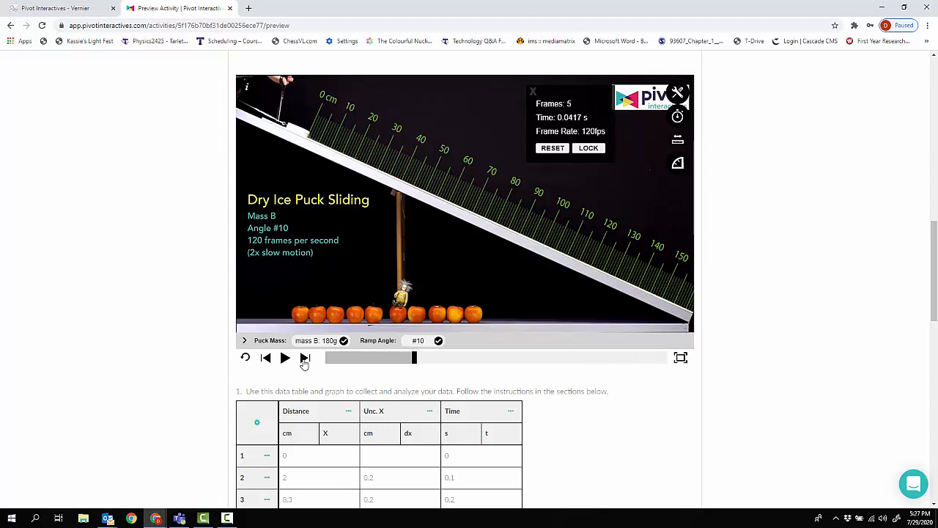
pyautogui.doubleClick(305, 360)
pyautogui.doubleClick(304, 359)
pyautogui.click(304, 359)
pyautogui.doubleClick(305, 359)
pyautogui.doubleClick(305, 359)
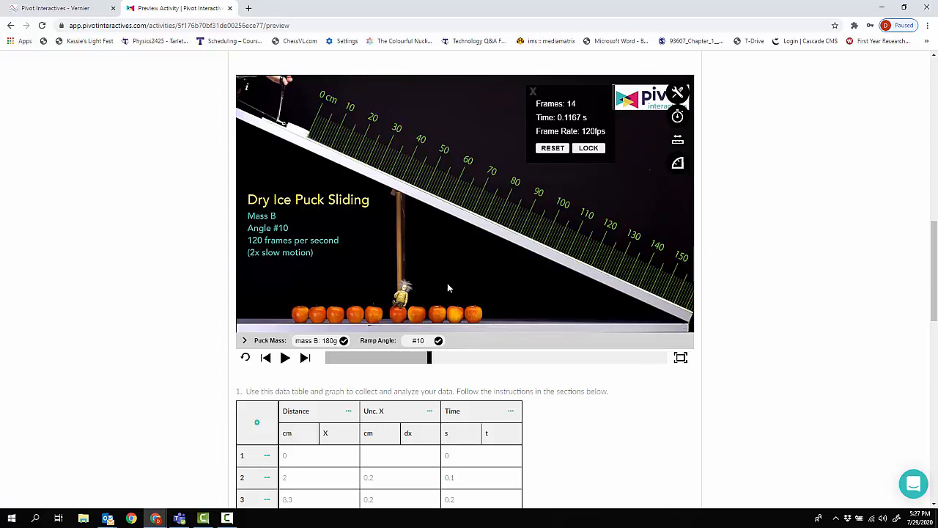
# - Zero the frame timer, advance four more frames to where the puck starts moving, and zero the timer again there
pyautogui.click(555, 153)
pyautogui.click(305, 360)
pyautogui.click(303, 364)
pyautogui.click(303, 364)
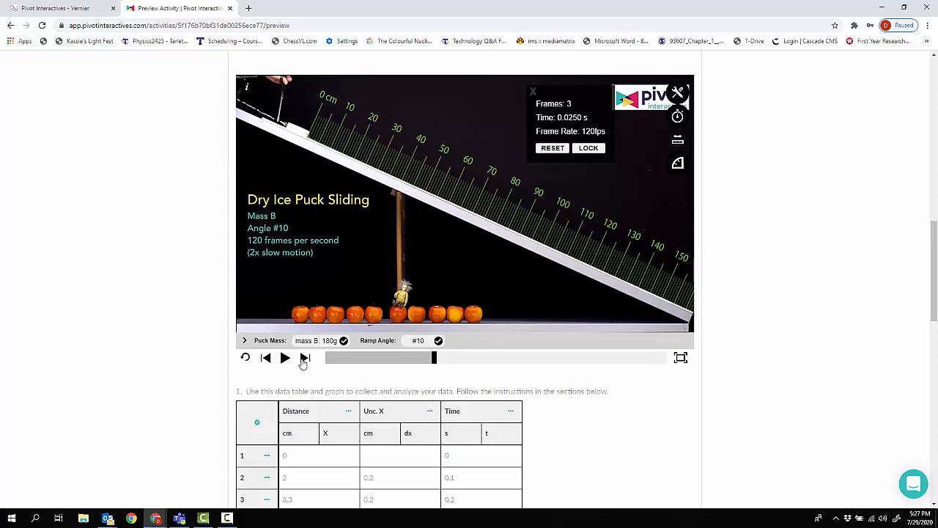
pyautogui.click(304, 365)
pyautogui.click(557, 150)
# - Advance the video 12 frames from the new zero so the timer reaches 0.1000 s
pyautogui.click(304, 359)
pyautogui.click(304, 360)
pyautogui.click(303, 360)
pyautogui.click(303, 359)
pyautogui.click(304, 359)
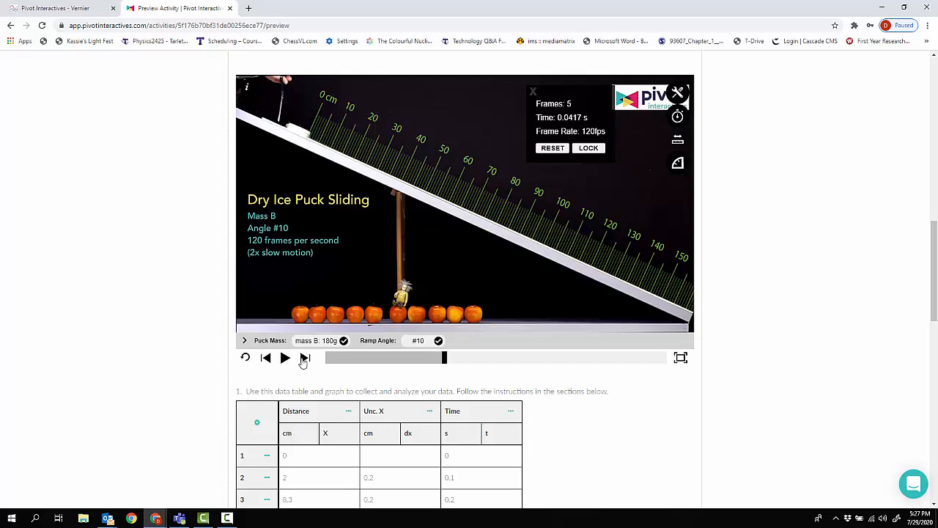
pyautogui.click(303, 360)
pyautogui.click(303, 360)
pyautogui.click(304, 360)
pyautogui.click(304, 359)
pyautogui.click(304, 359)
pyautogui.click(304, 359)
pyautogui.click(305, 360)
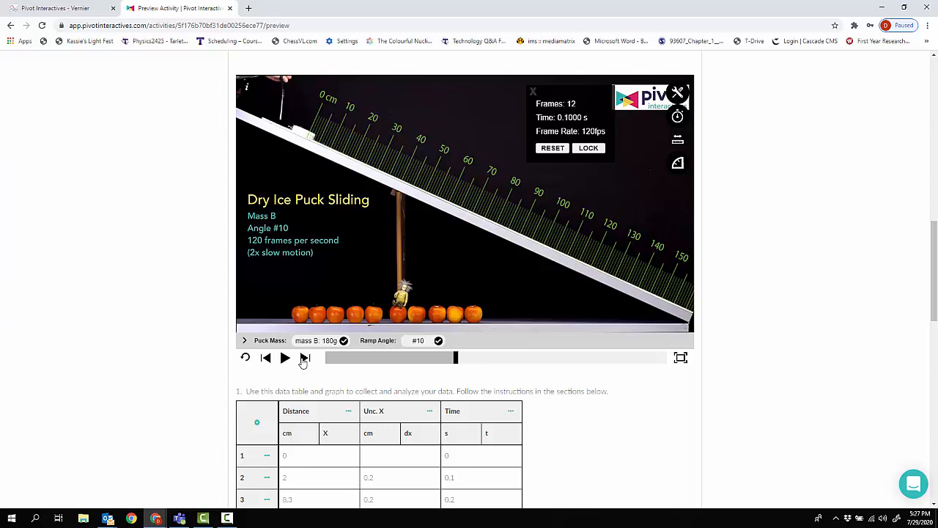